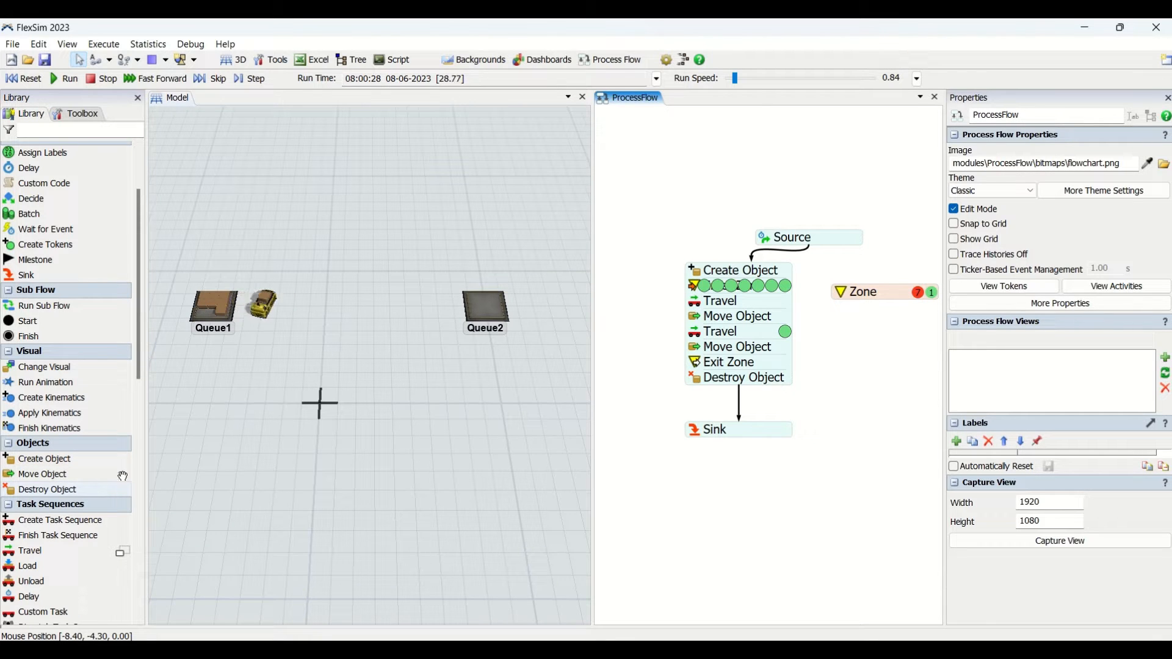
Look through the available object types in the 3D model library, from fixed resources to A* navigation.
drag(249, 400, 305, 376)
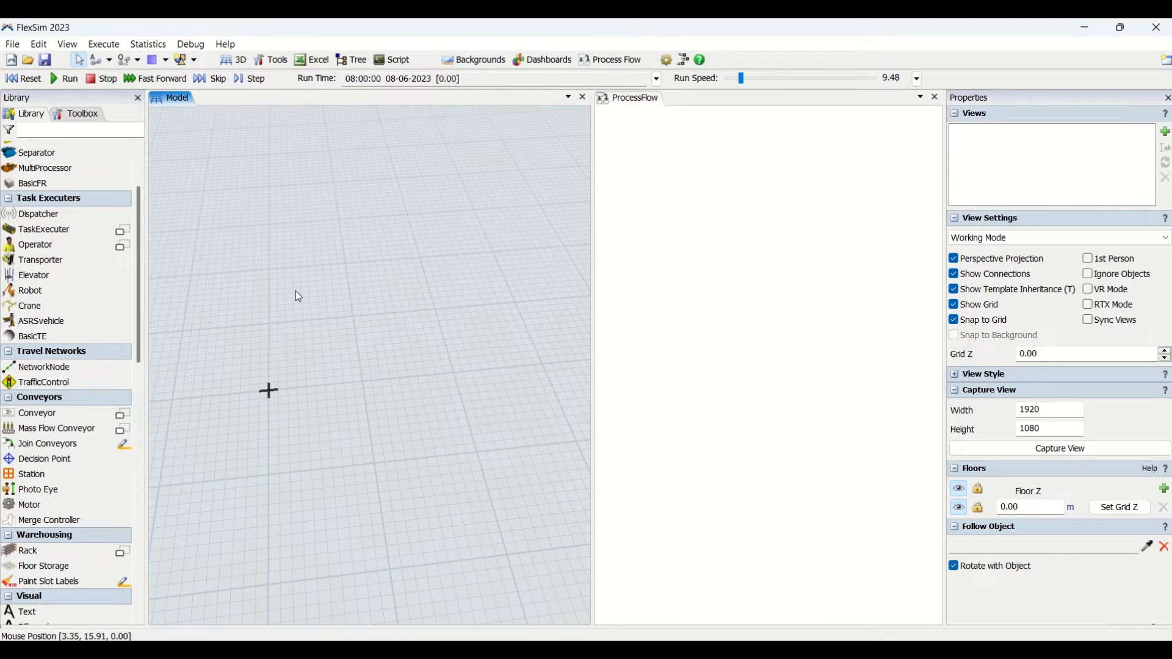
click(682, 194)
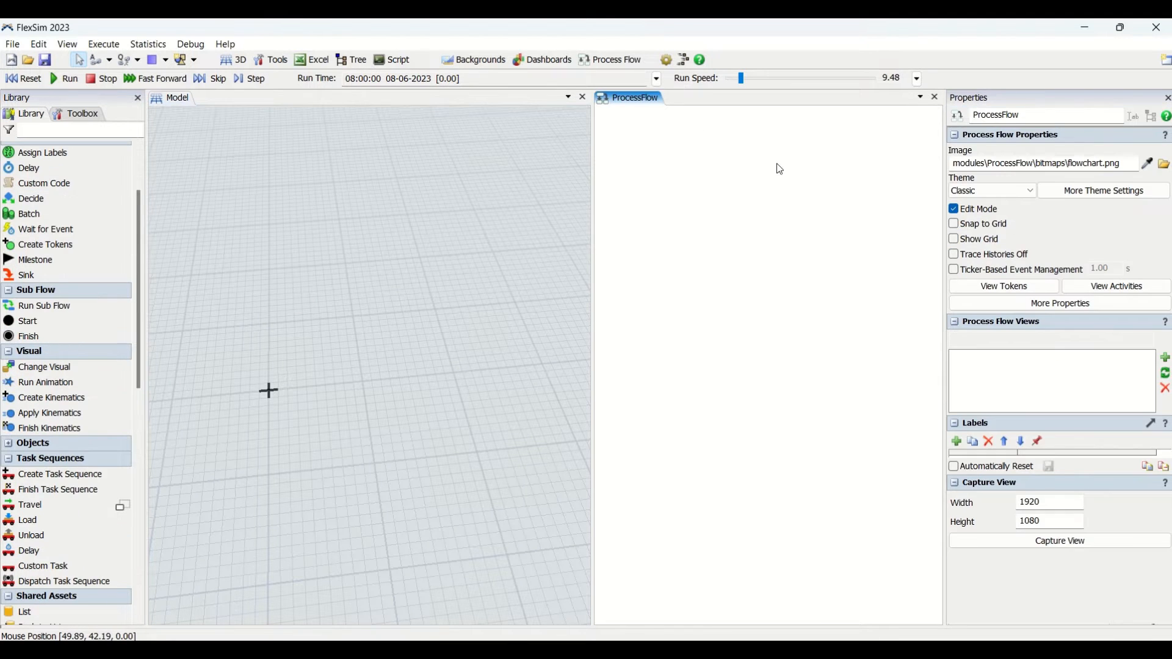
click(250, 443)
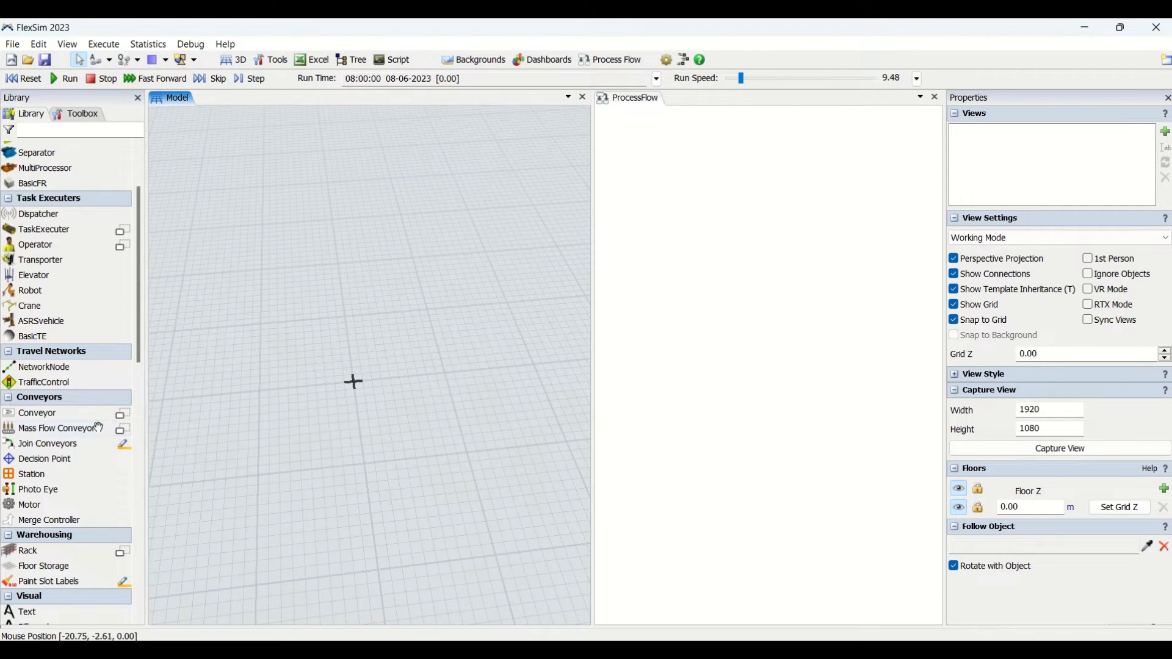
scroll(98, 427, down, 10)
scroll(91, 391, up, 6)
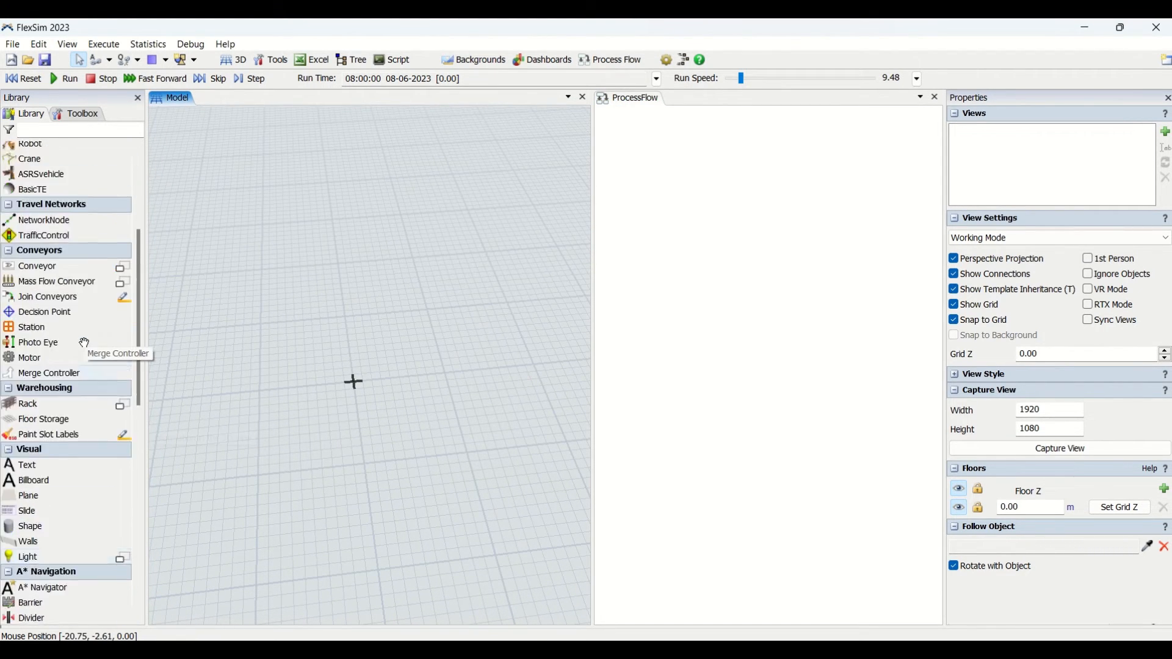
scroll(84, 343, up, 5)
scroll(84, 344, down, 2)
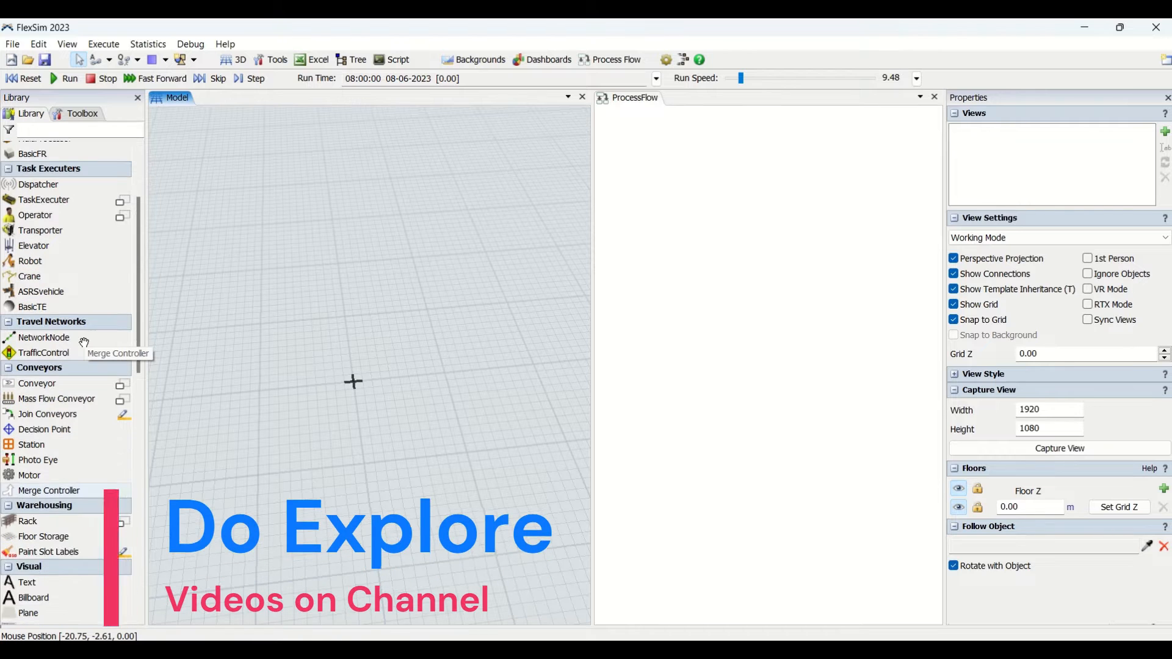
scroll(86, 366, down, 2)
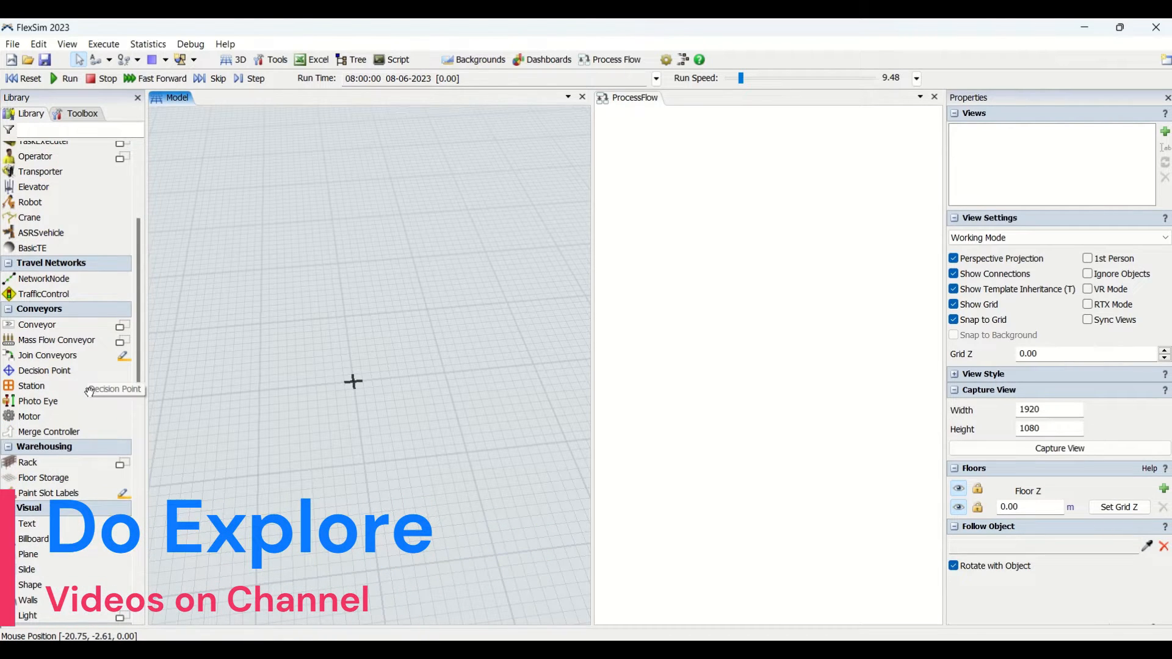
scroll(89, 397, down, 5)
scroll(91, 408, up, 7)
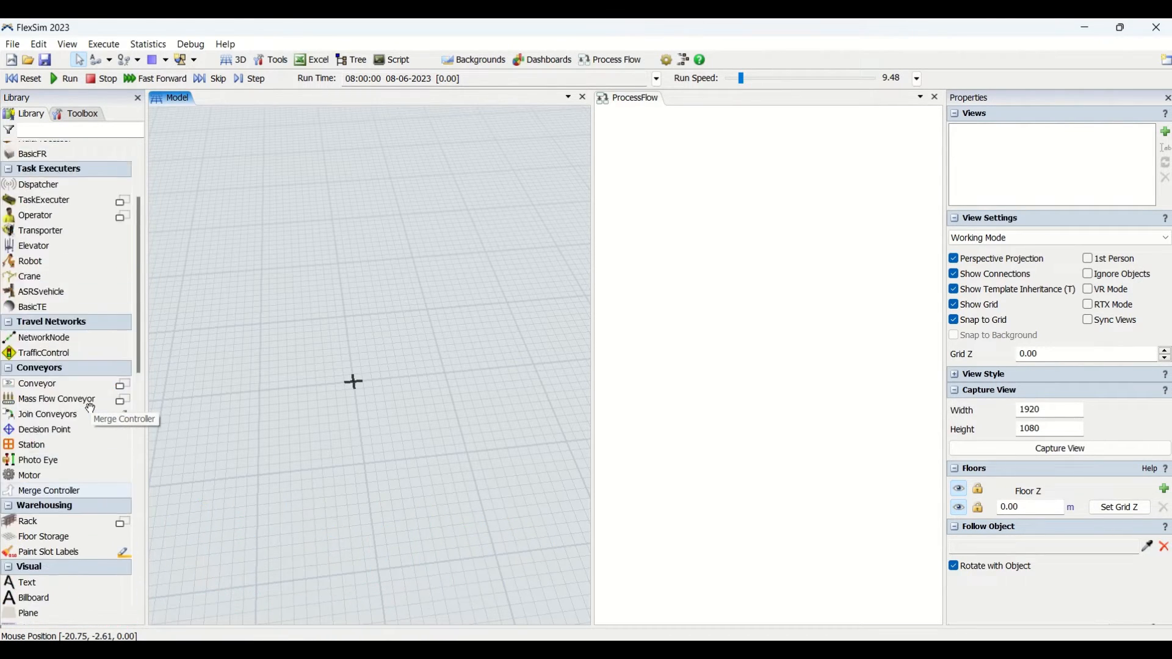
Place a Queue in the 3D model just beside the origin marker.
scroll(90, 408, up, 3)
drag(45, 182, 75, 195)
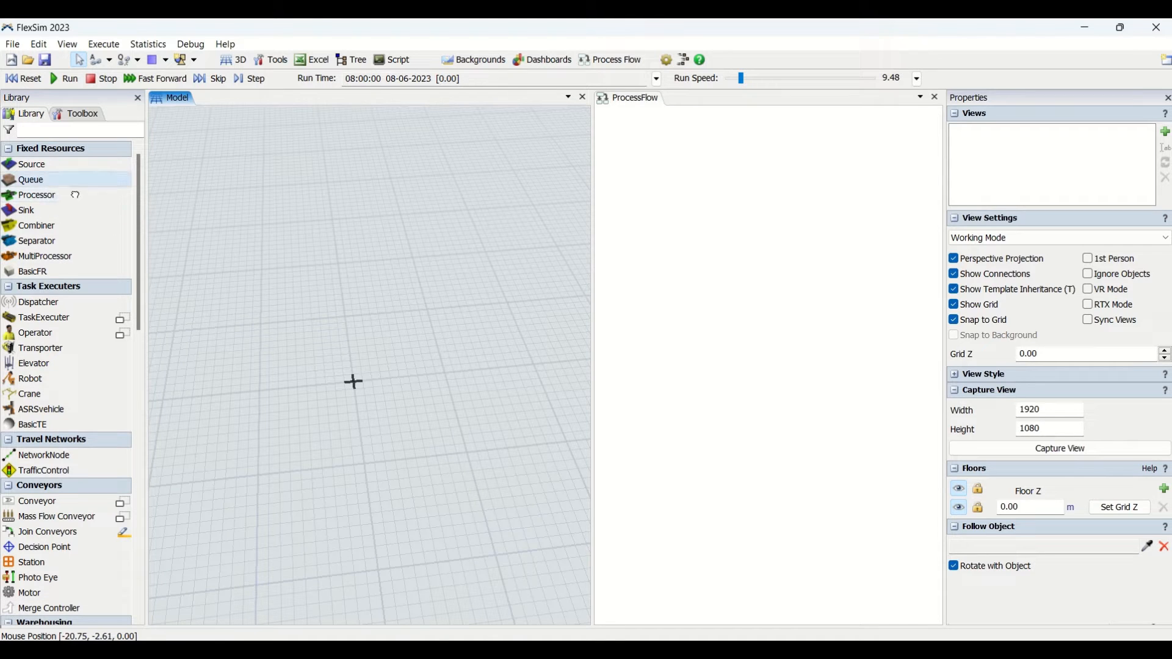
drag(296, 359, 301, 363)
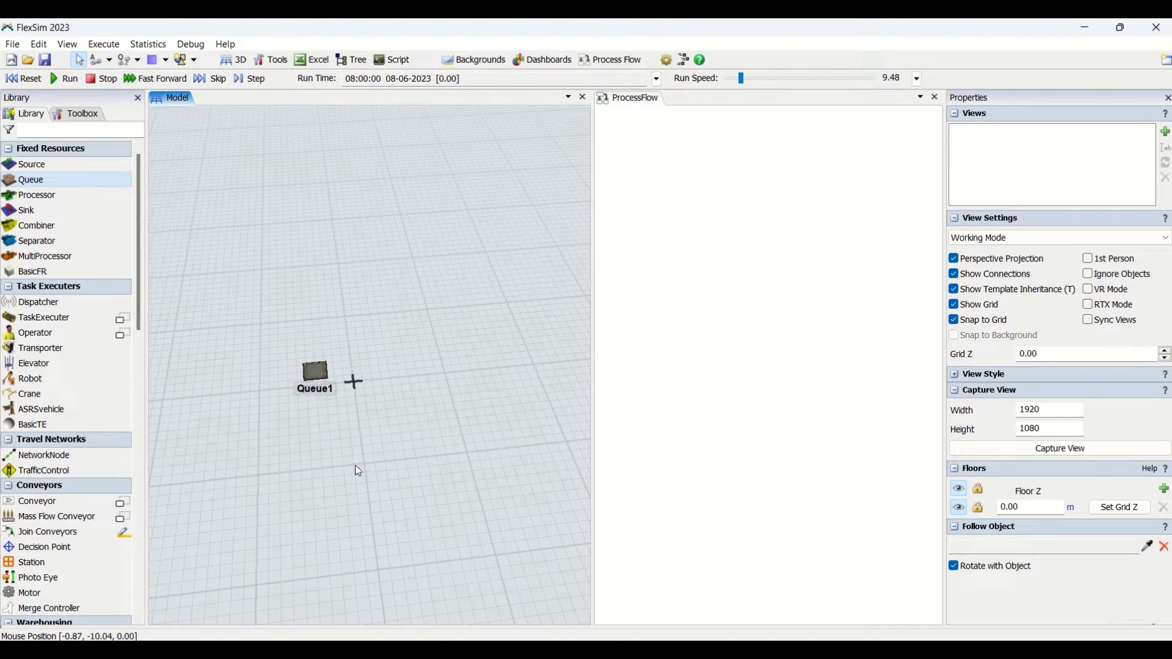
Expand the Objects group of the process flow activities and place a second Queue in the 3D model, across the origin from Queue1.
click(843, 296)
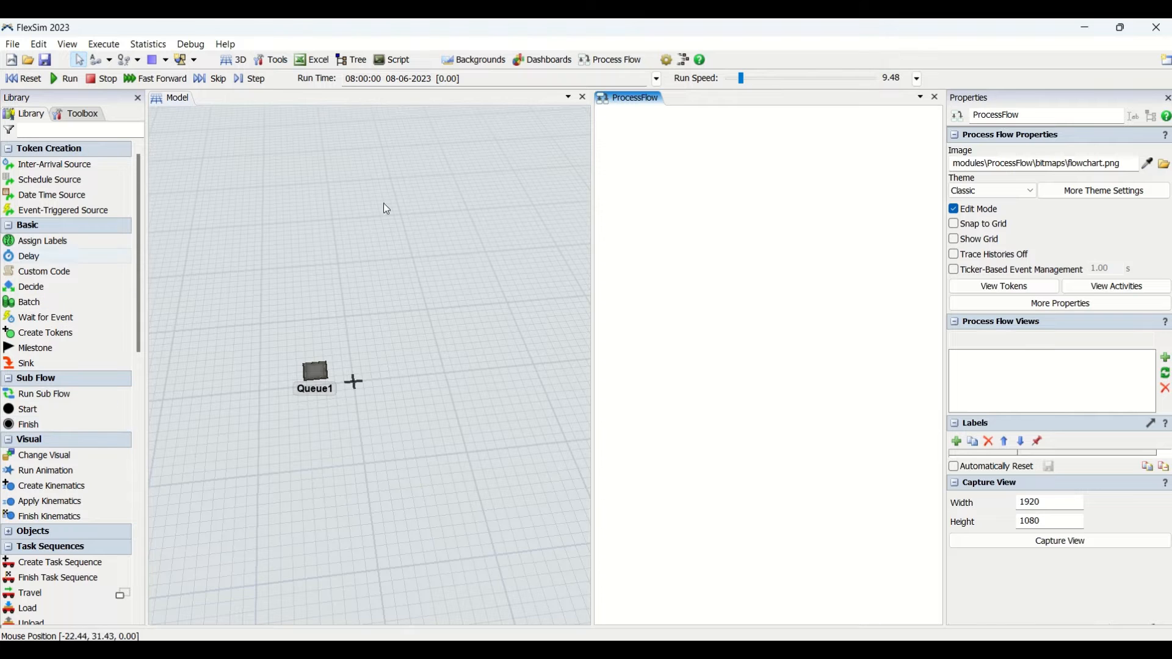
click(9, 538)
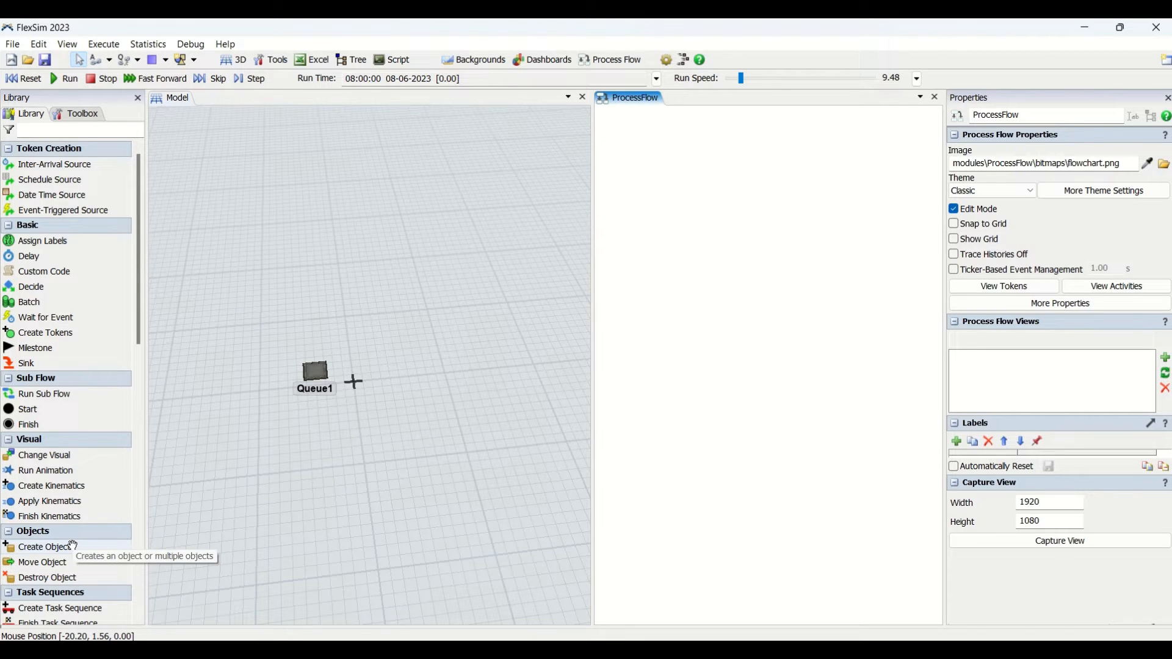
click(298, 427)
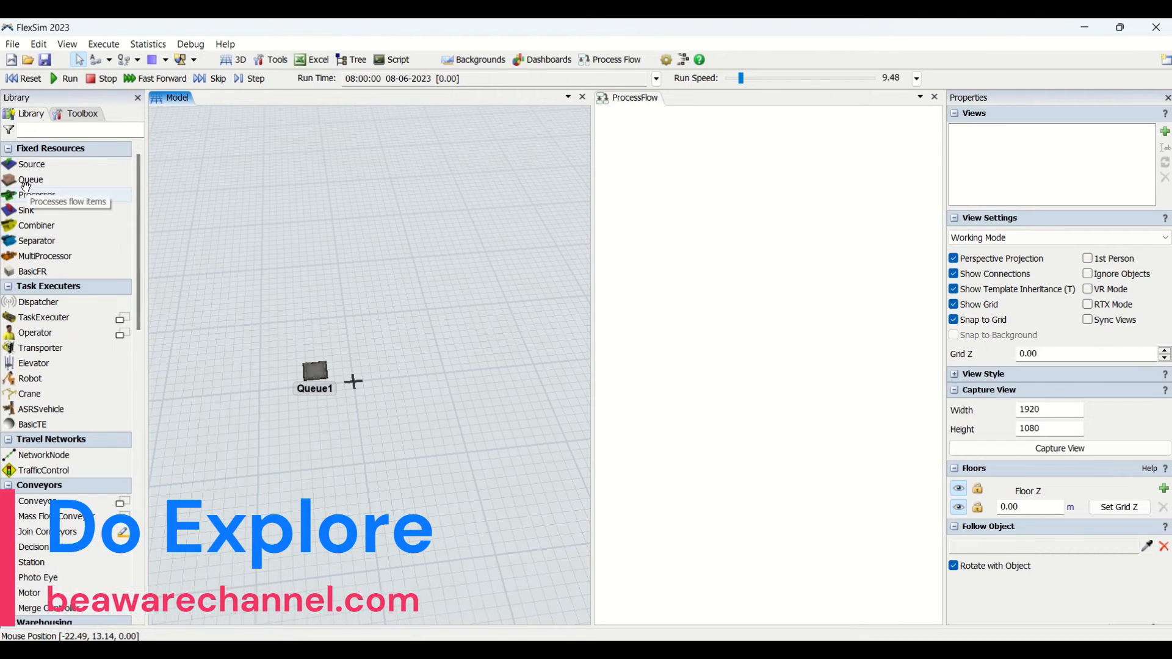
click(502, 360)
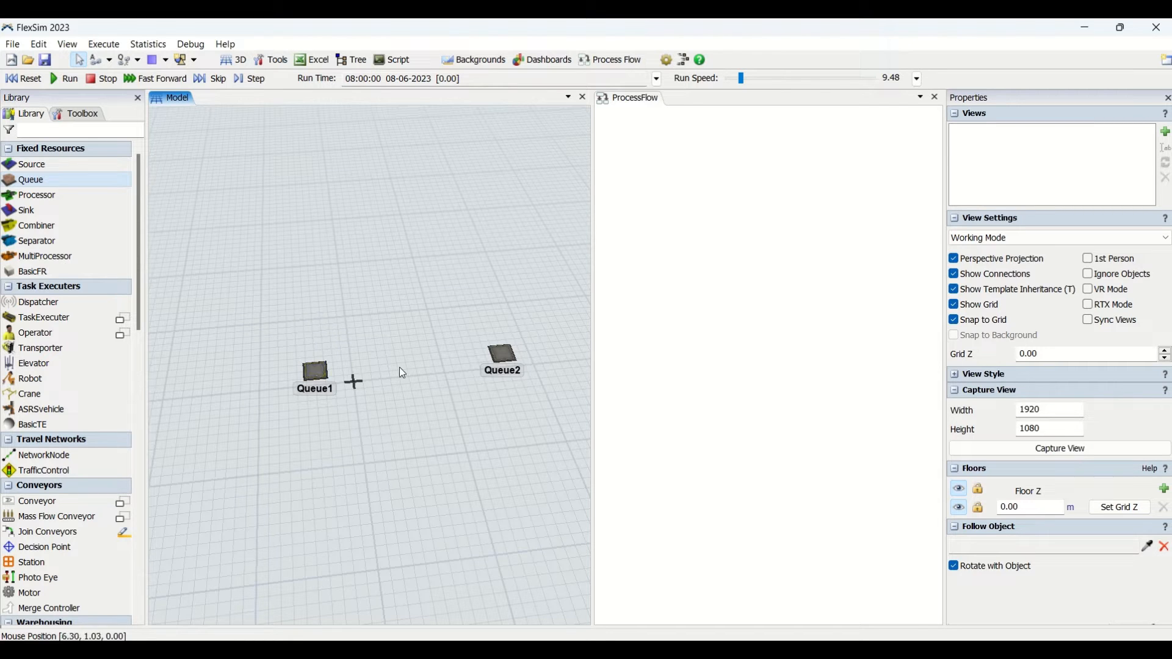
Place a TaskExecuter in the 3D model between the two queues, close to Queue1.
click(61, 320)
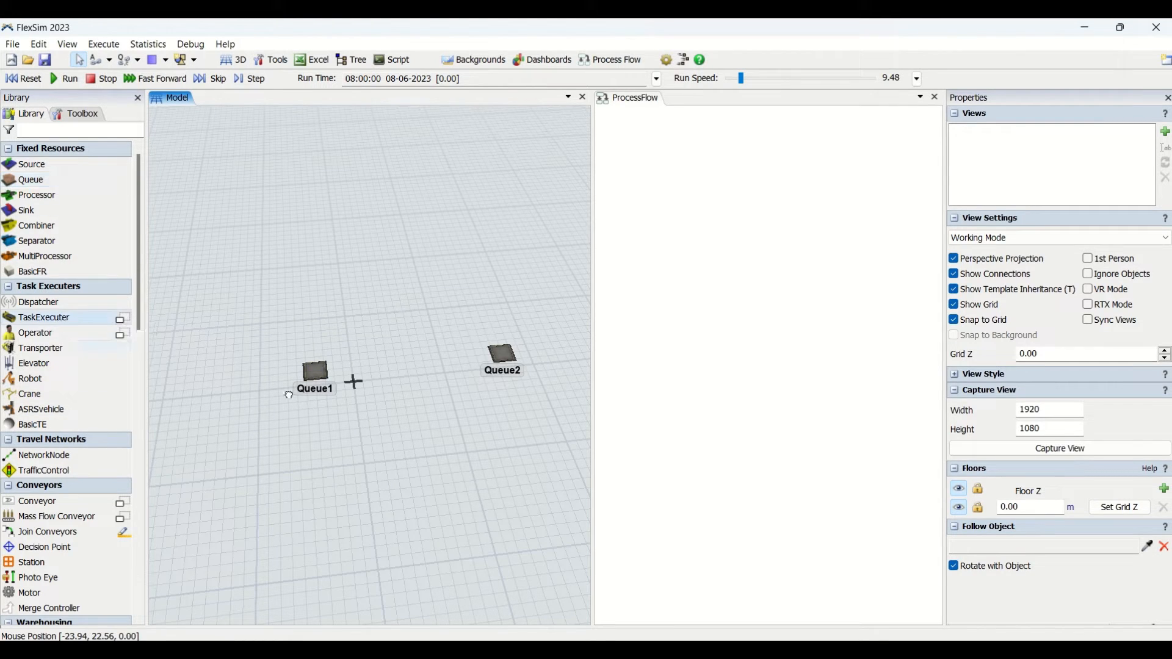
click(367, 366)
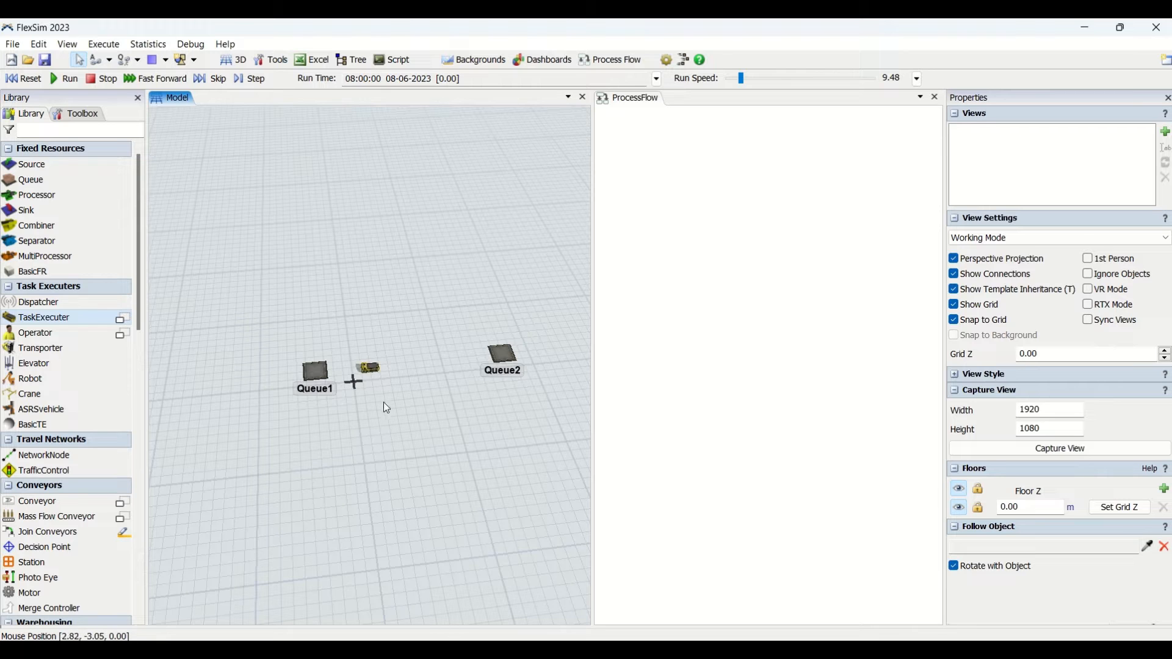
scroll(417, 403, up, 2)
drag(478, 427, 412, 501)
drag(280, 495, 324, 508)
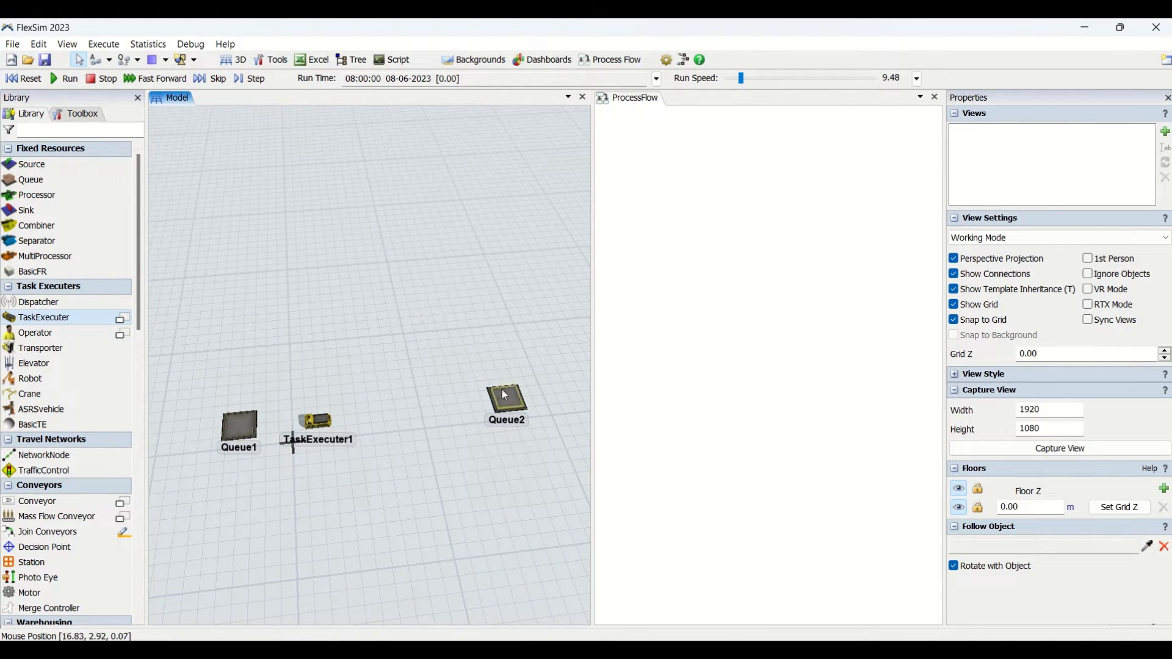
Add a Create Object activity to the empty process flow.
scroll(46, 409, down, 8)
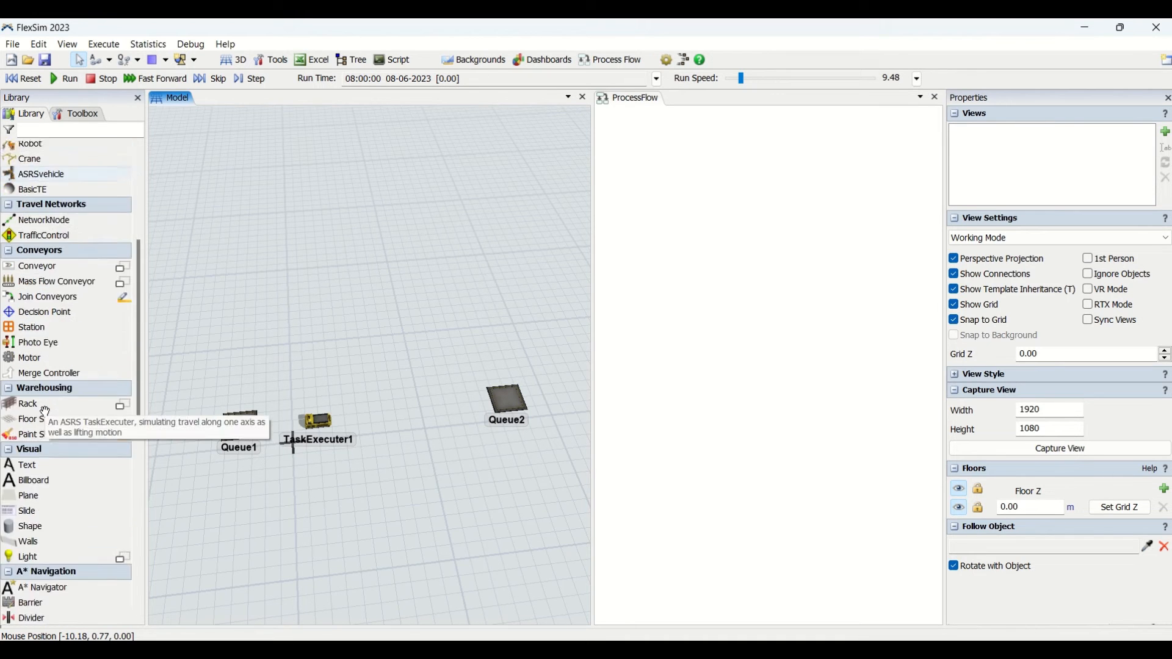
click(781, 288)
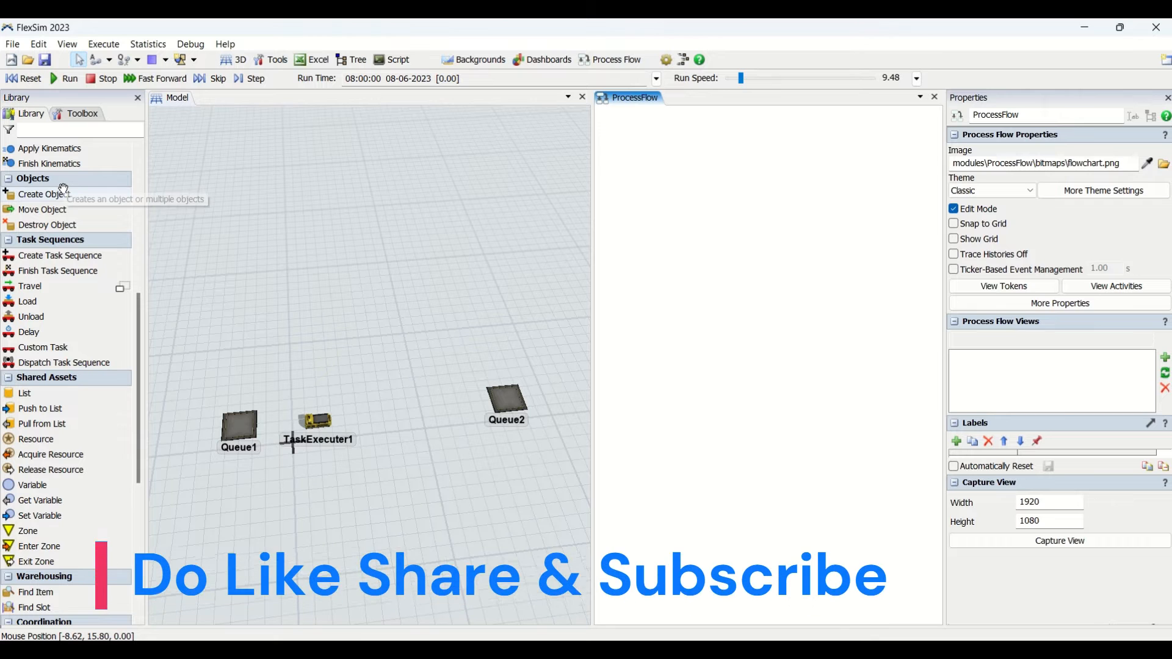
drag(63, 195, 472, 255)
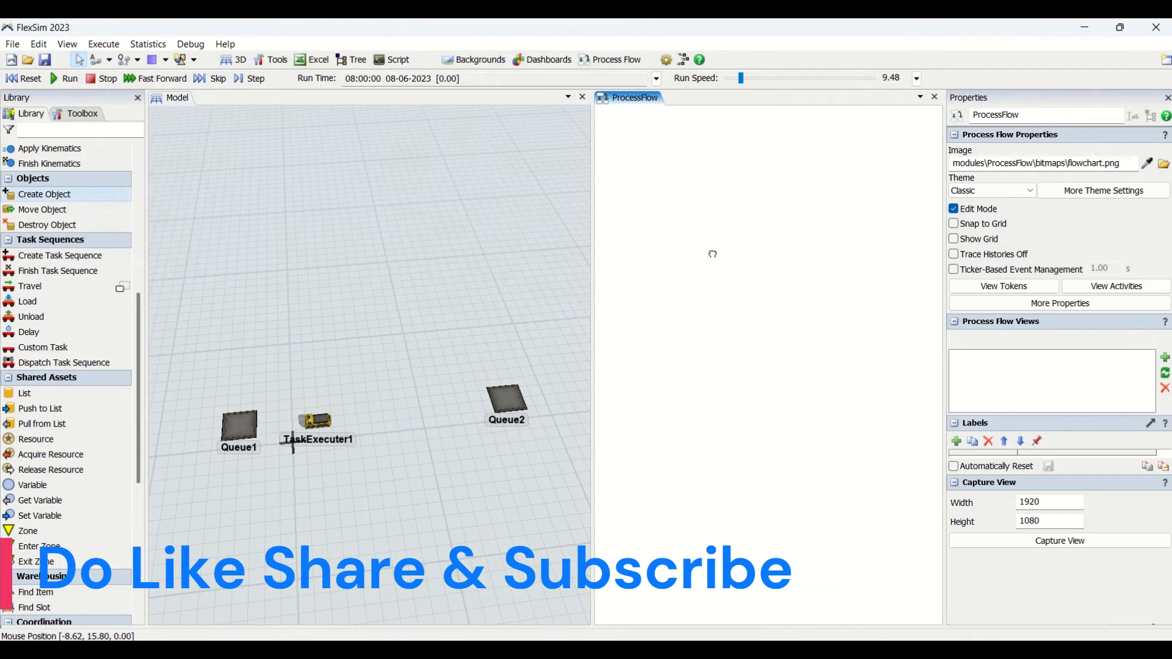
drag(712, 254, 713, 255)
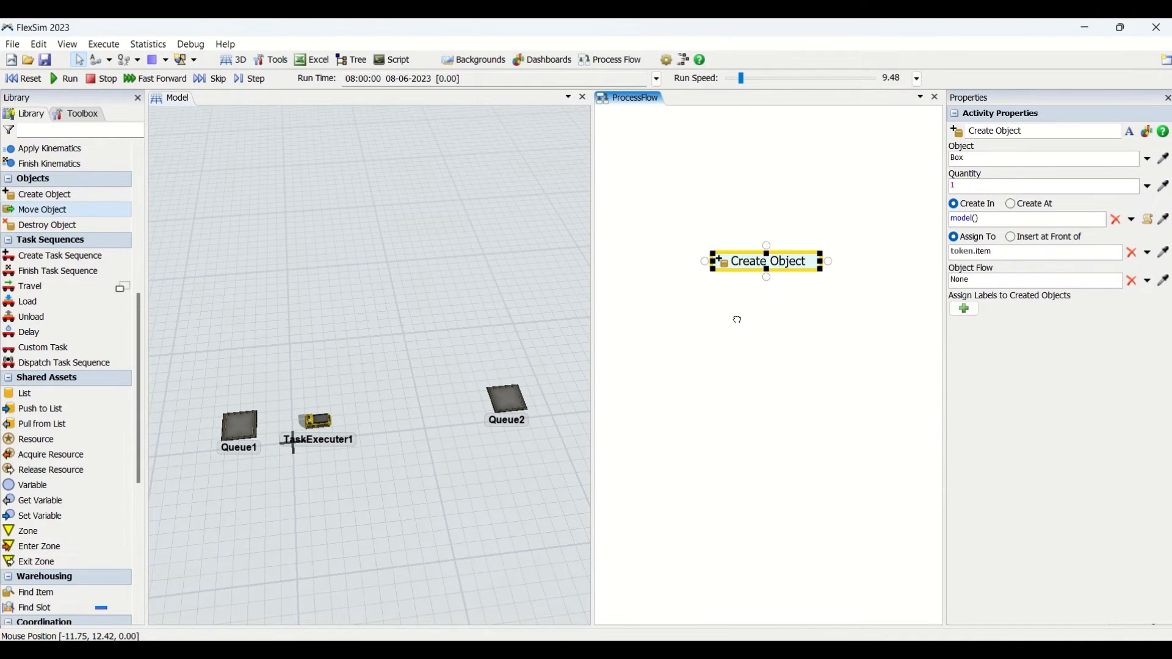
Add a Move Object activity below Create Object and a Destroy Object activity beneath it, leaving gaps between them.
drag(737, 320, 713, 303)
drag(97, 225, 578, 338)
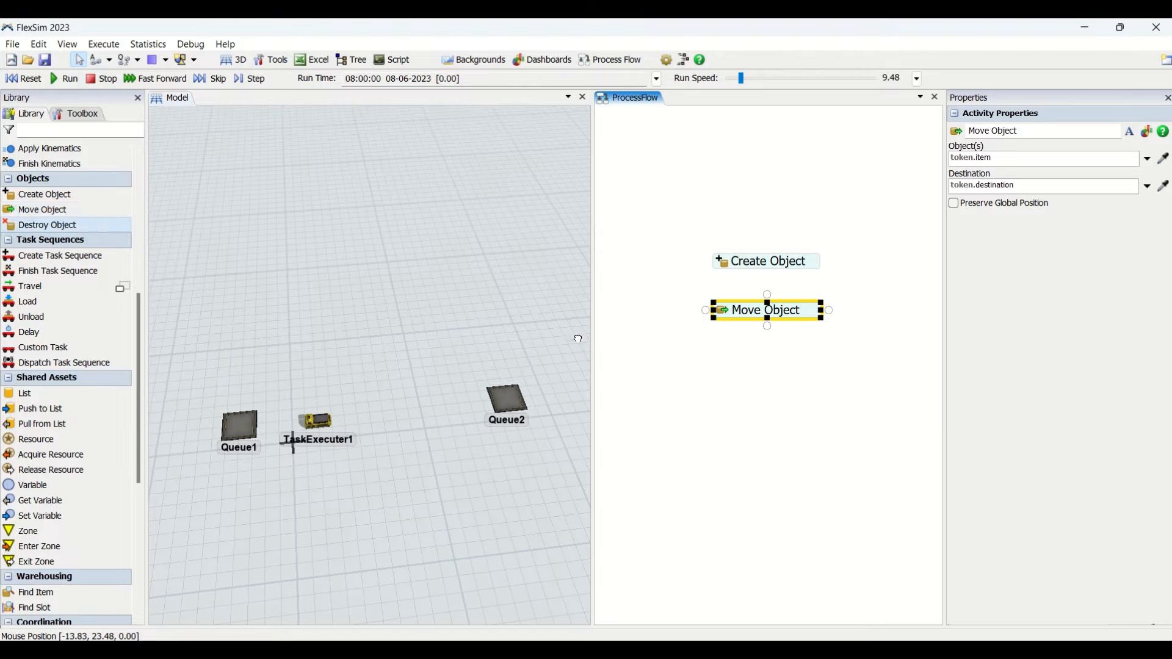
drag(711, 341, 712, 341)
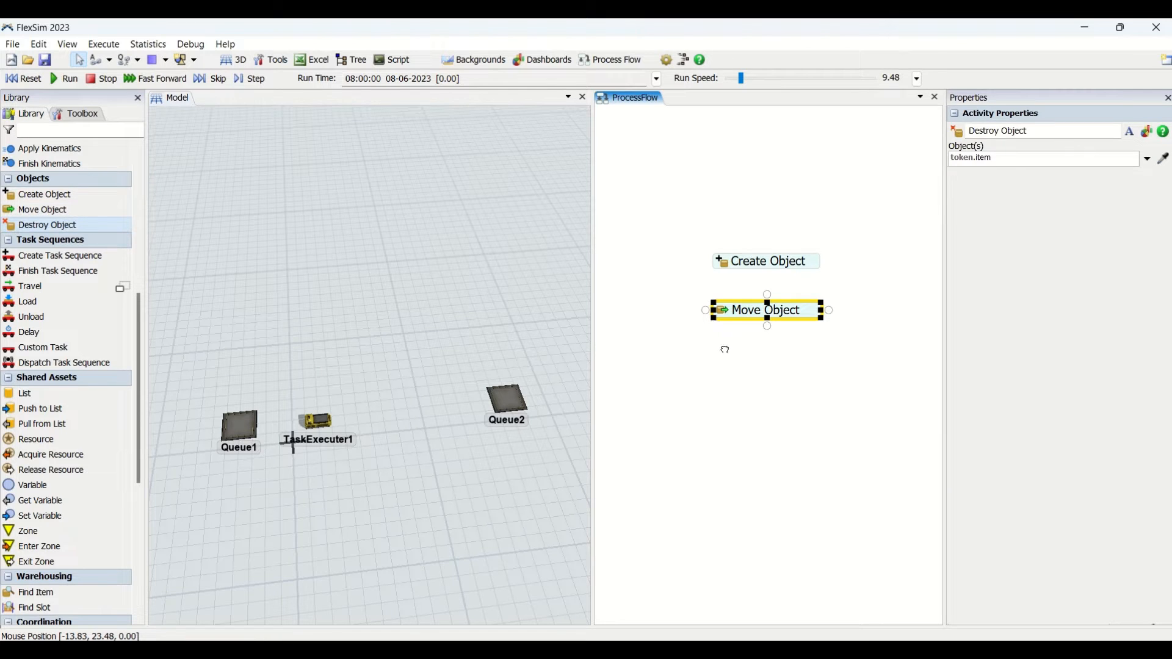
Add an Inter-Arrival Source above Create Object and set its inter-arrival time to 3 s.
click(839, 249)
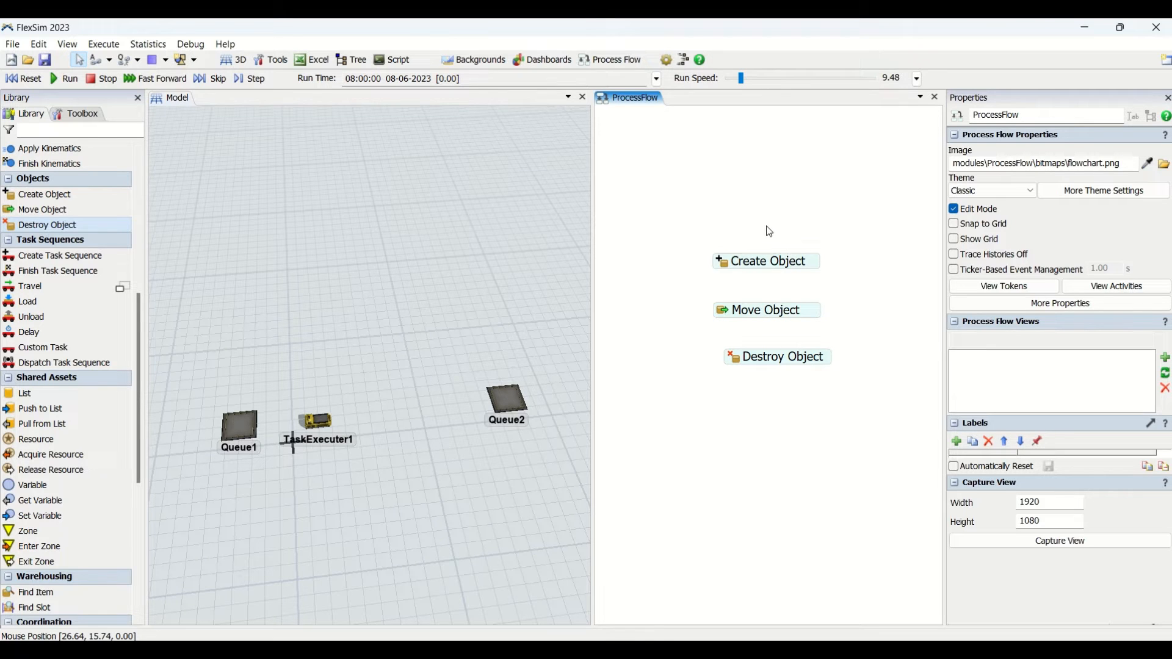
double_click(752, 189)
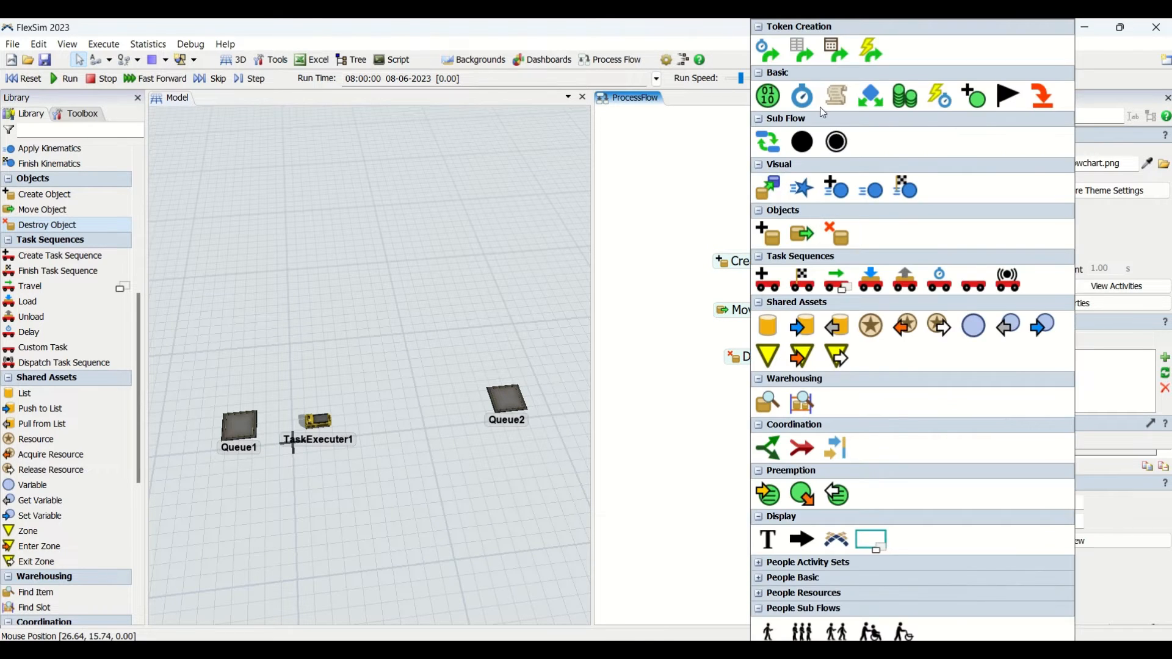
click(765, 54)
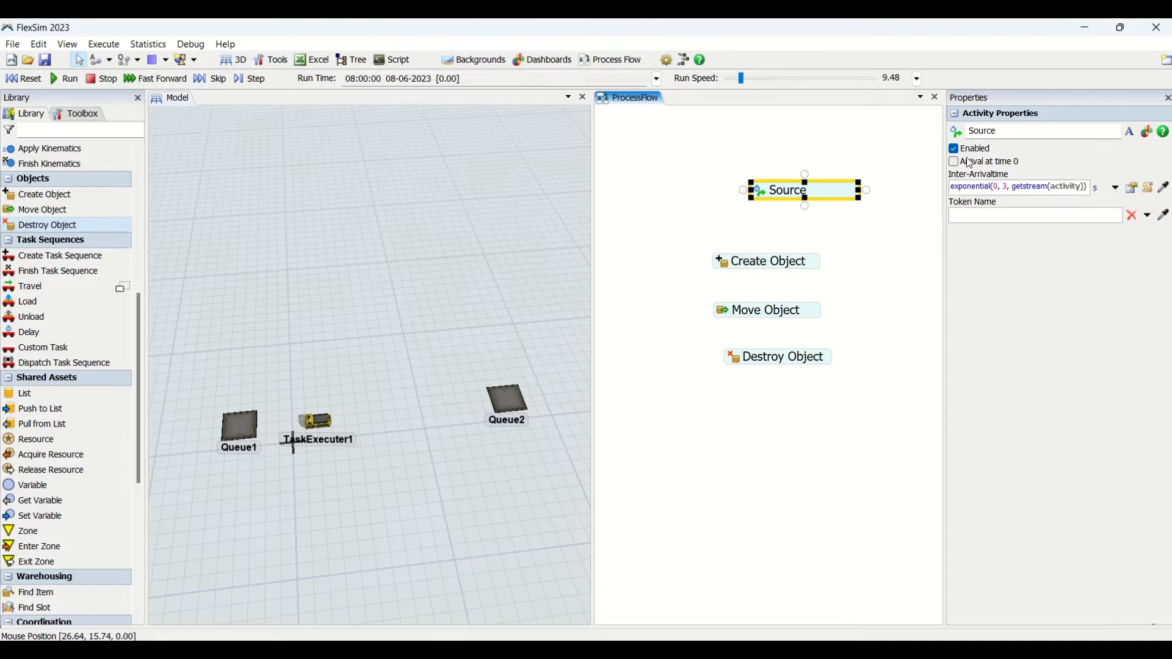
click(972, 192)
key(ctrl+a)
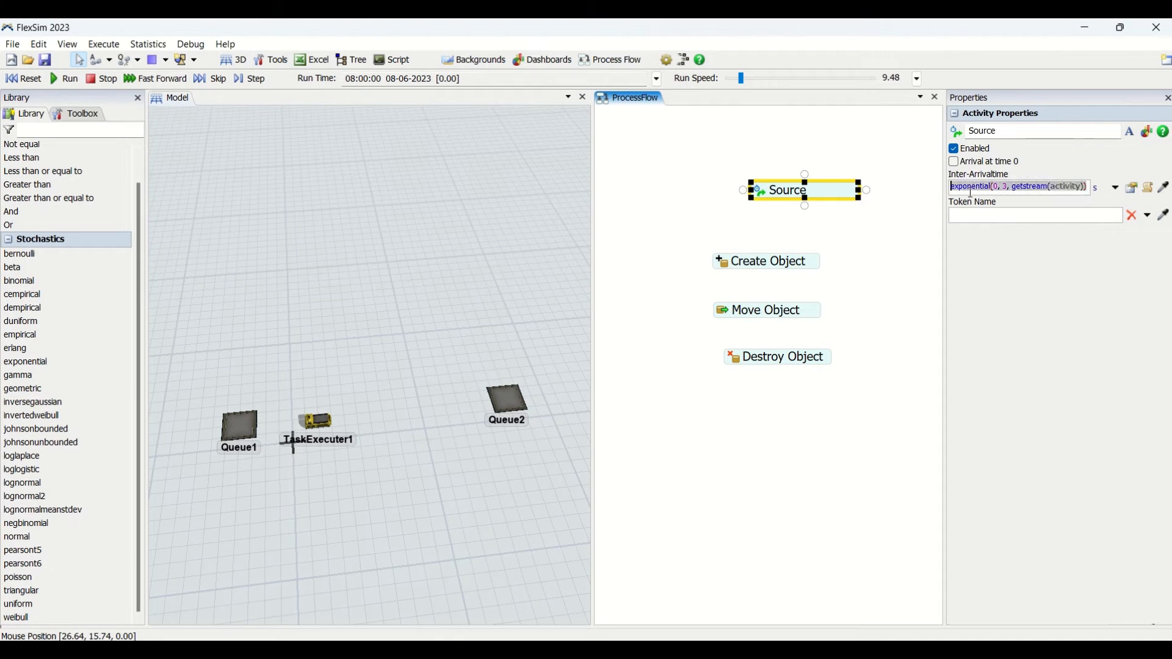
text(3)
click(877, 243)
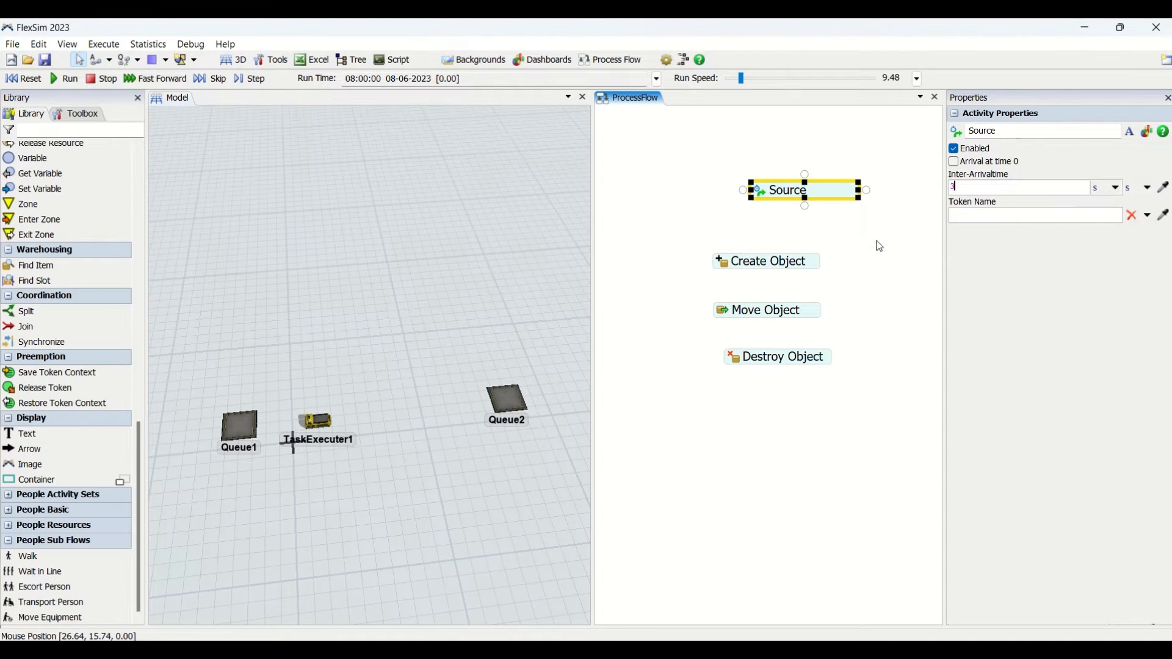
Align the Source and Destroy Object activities vertically with Create Object and Move Object.
drag(821, 192, 787, 196)
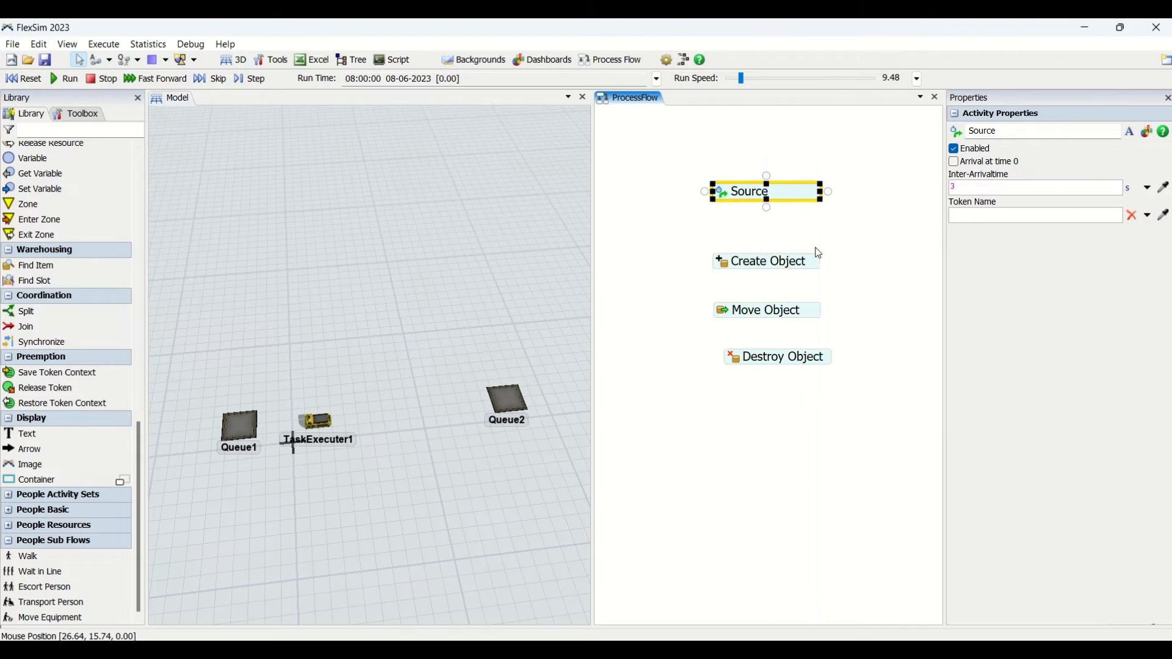
drag(822, 361, 810, 365)
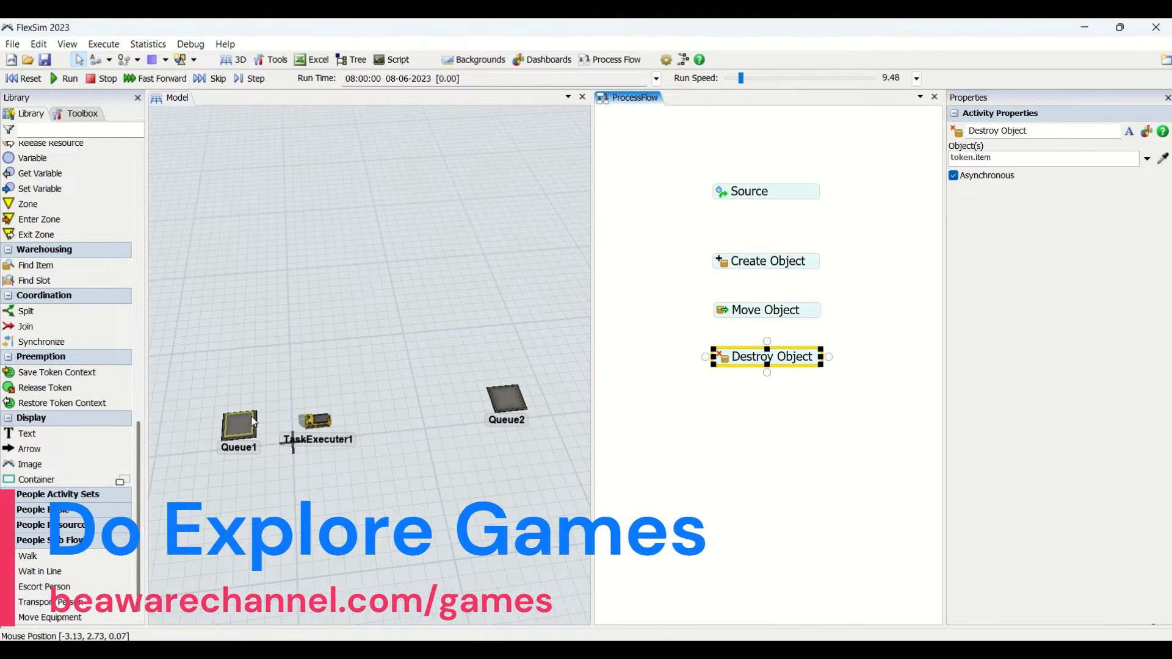
Add a Travel activity and attach it directly on top of the Create Object activity.
click(856, 242)
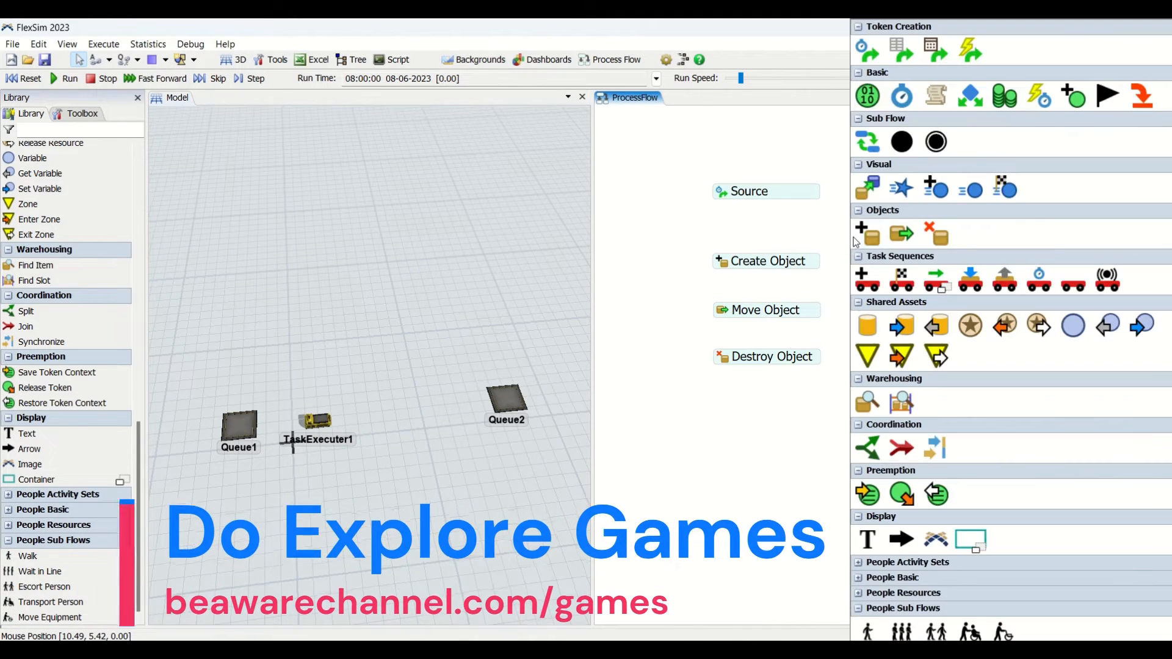
click(934, 283)
click(911, 260)
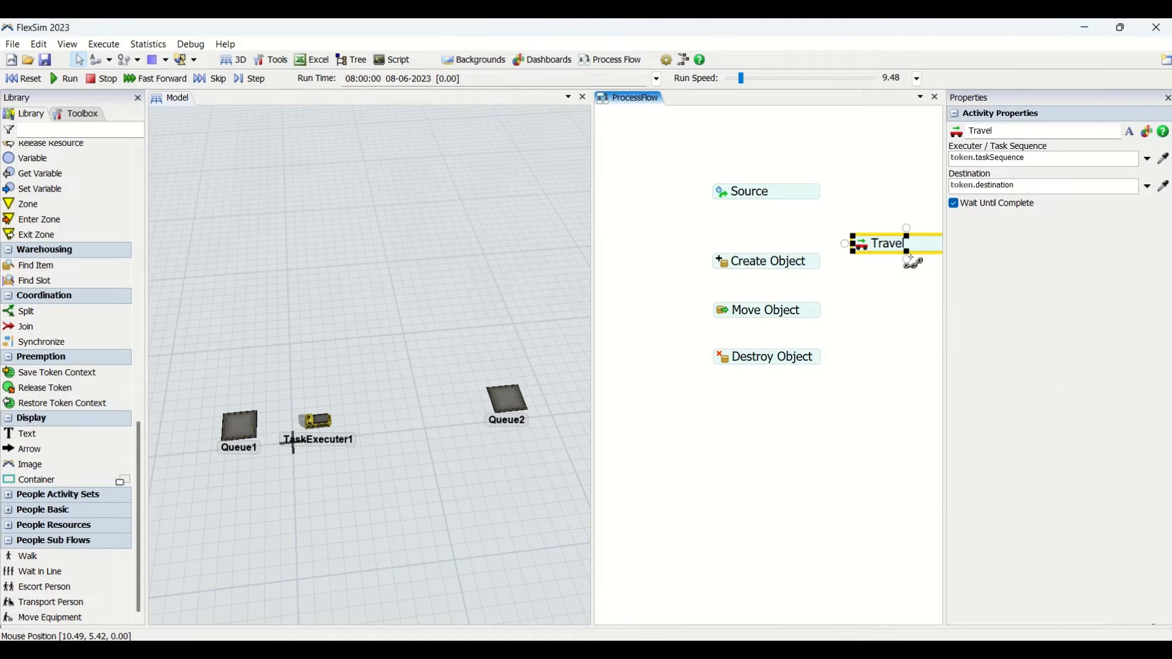
drag(911, 259, 776, 244)
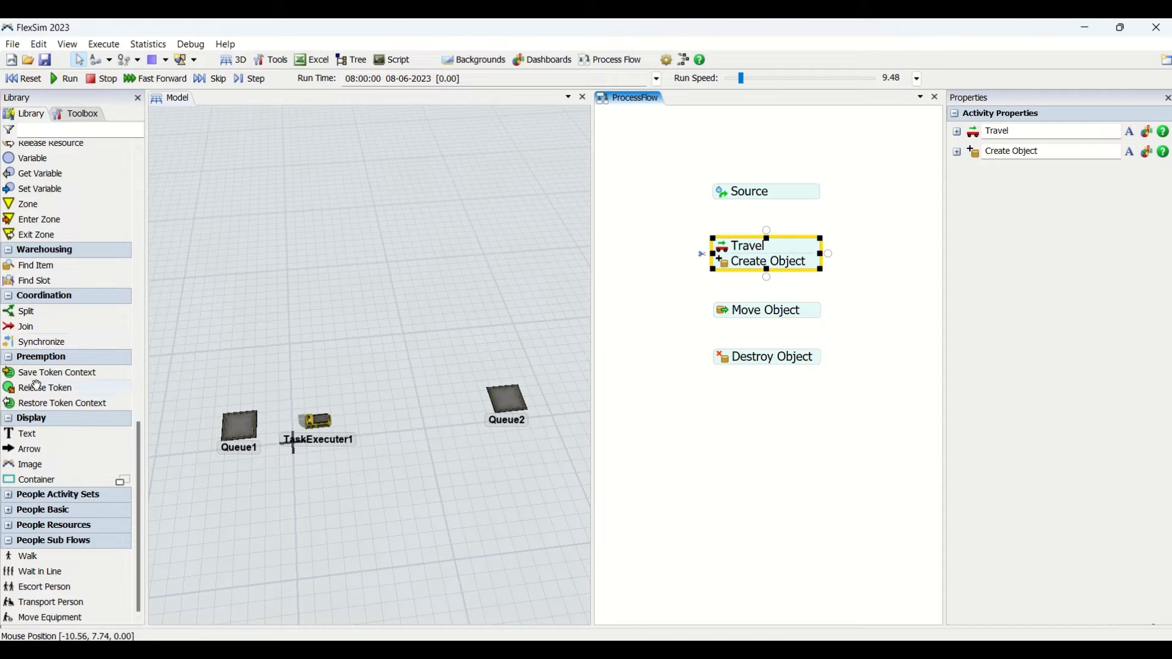
Connect the Source activity to the combined Travel and Create Object block below it.
scroll(37, 386, up, 9)
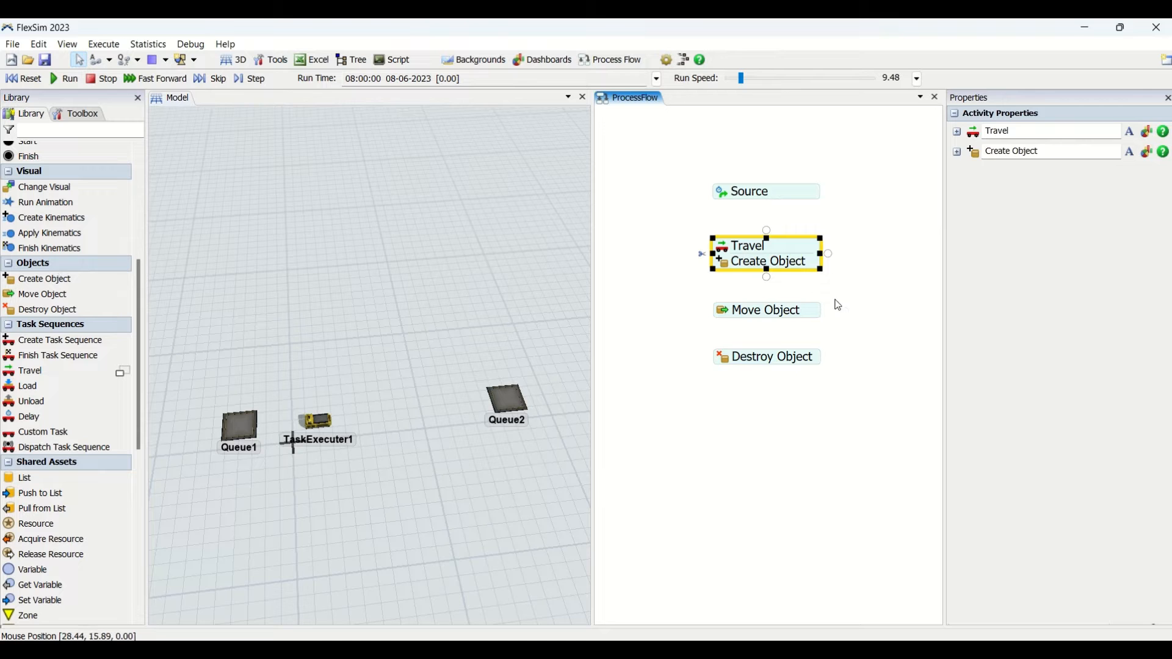
click(867, 267)
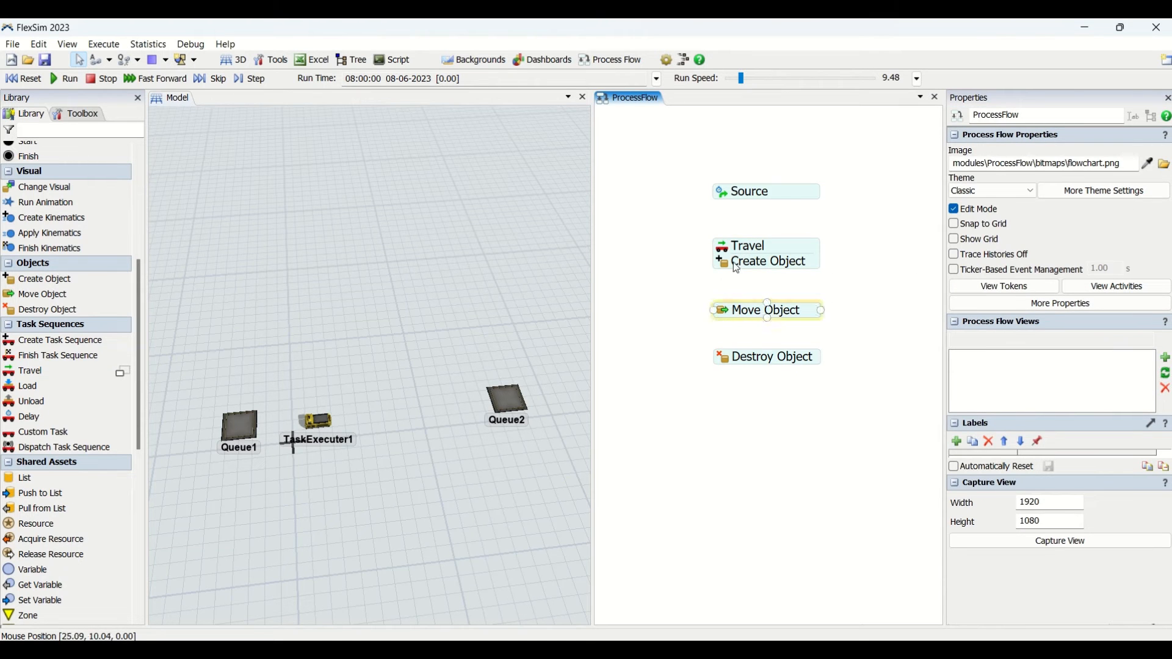
click(760, 257)
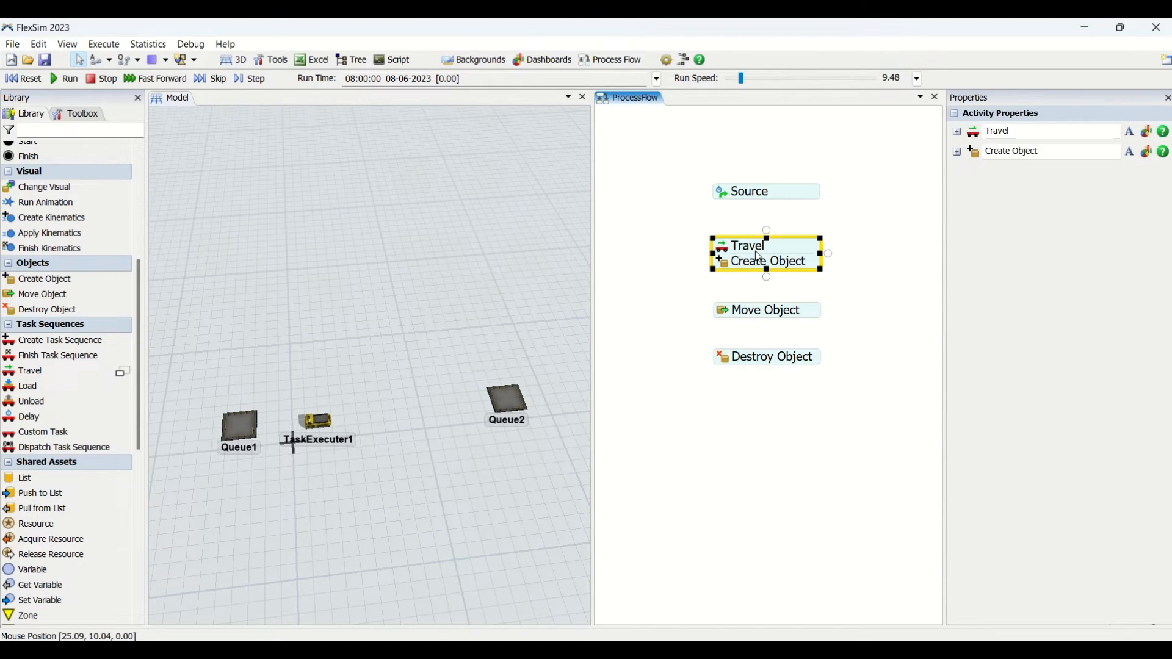
double_click(726, 257)
click(865, 235)
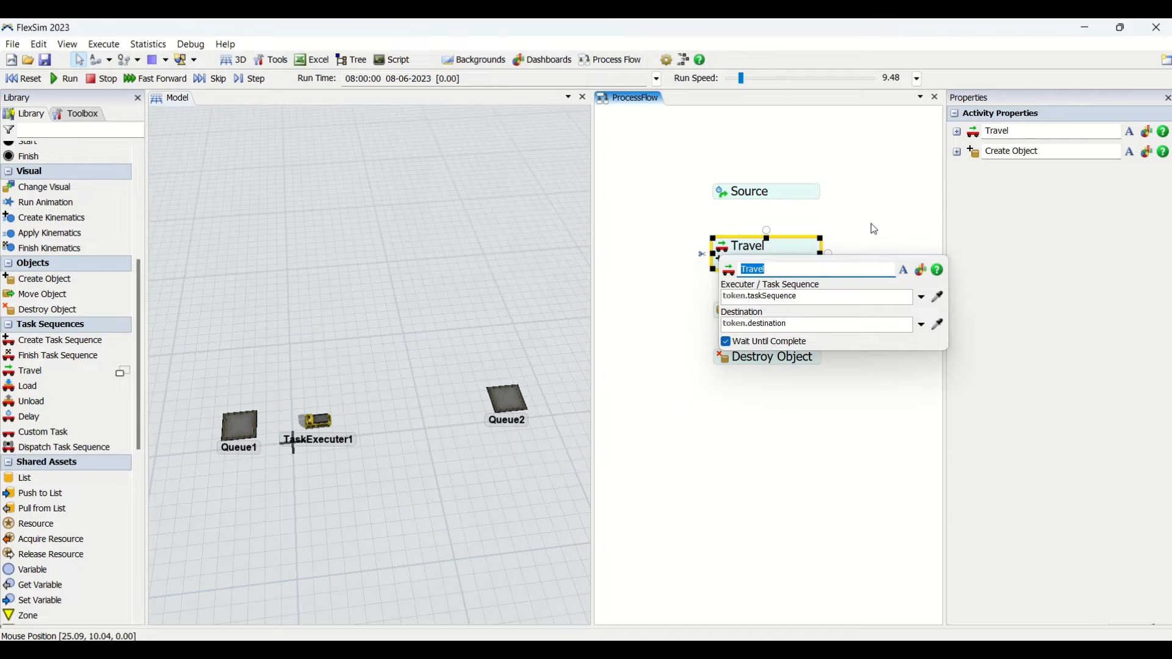
click(765, 201)
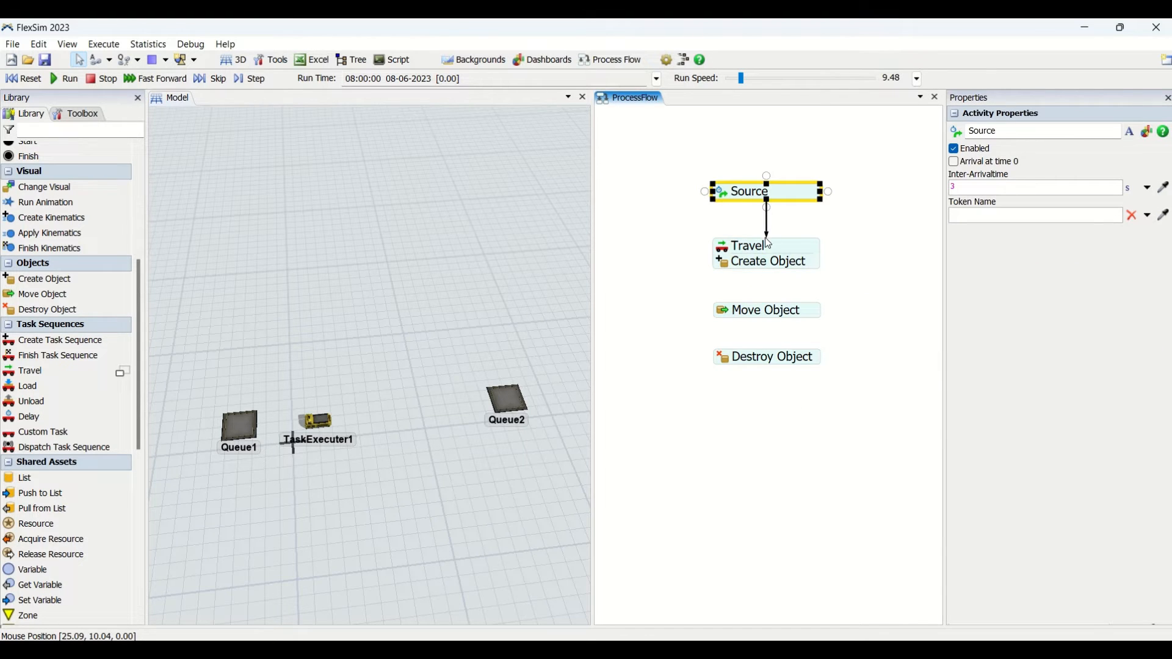
click(766, 259)
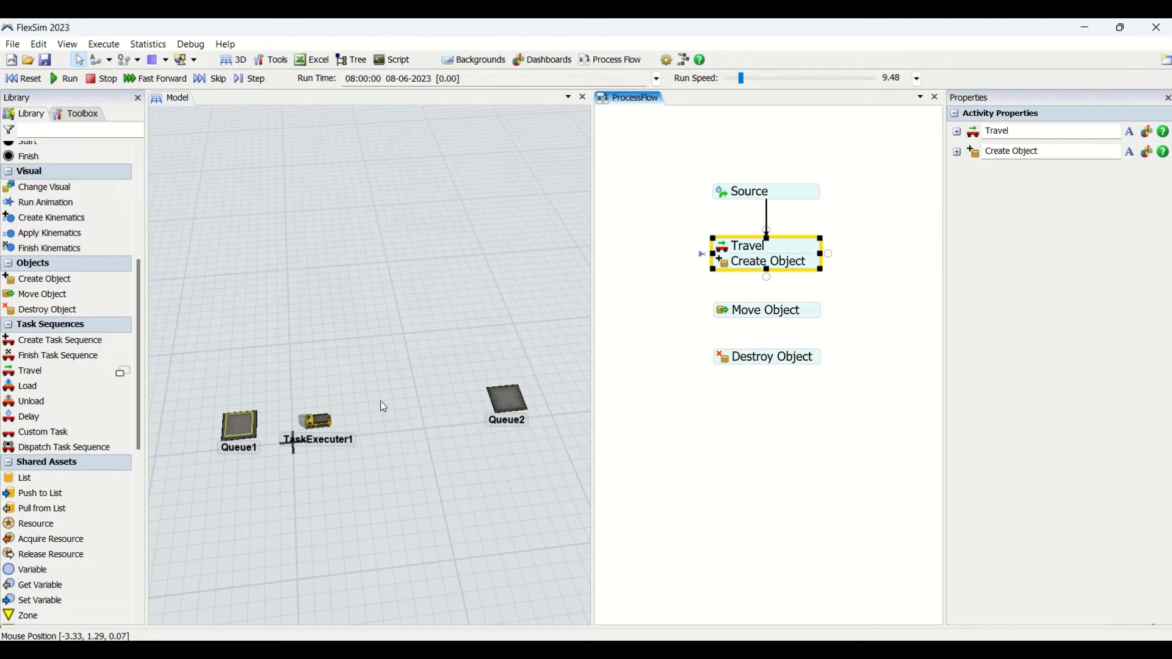
Set the Travel activity's executer to TaskExecuter1 and its destination to Queue1.
double_click(732, 250)
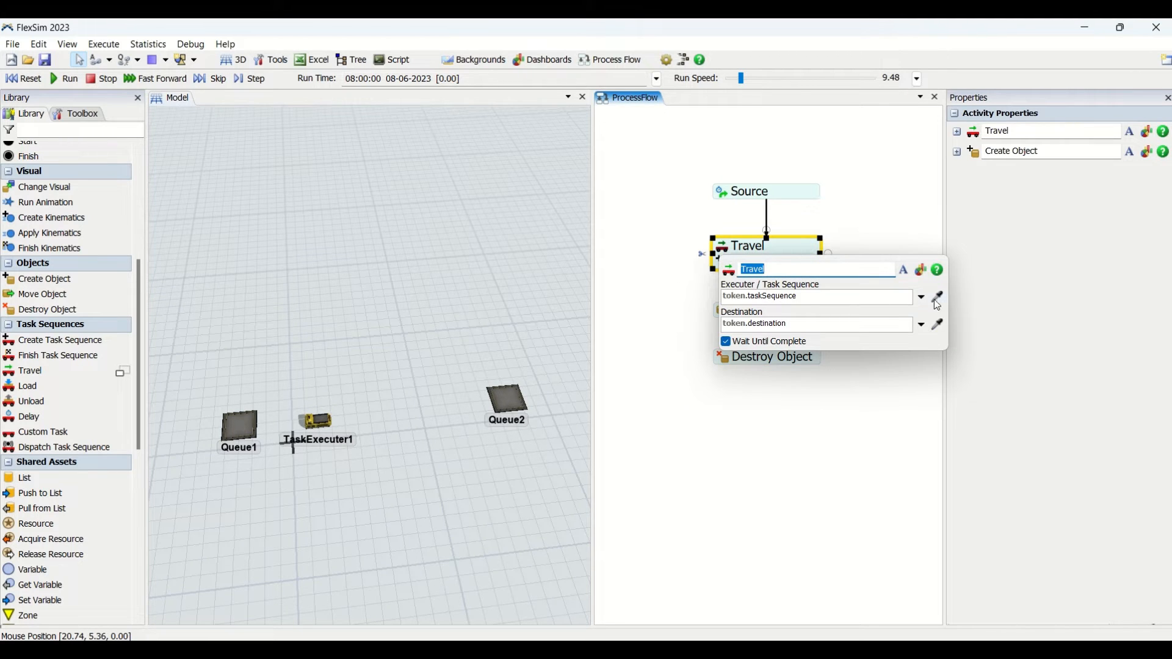
click(938, 306)
click(339, 424)
click(367, 428)
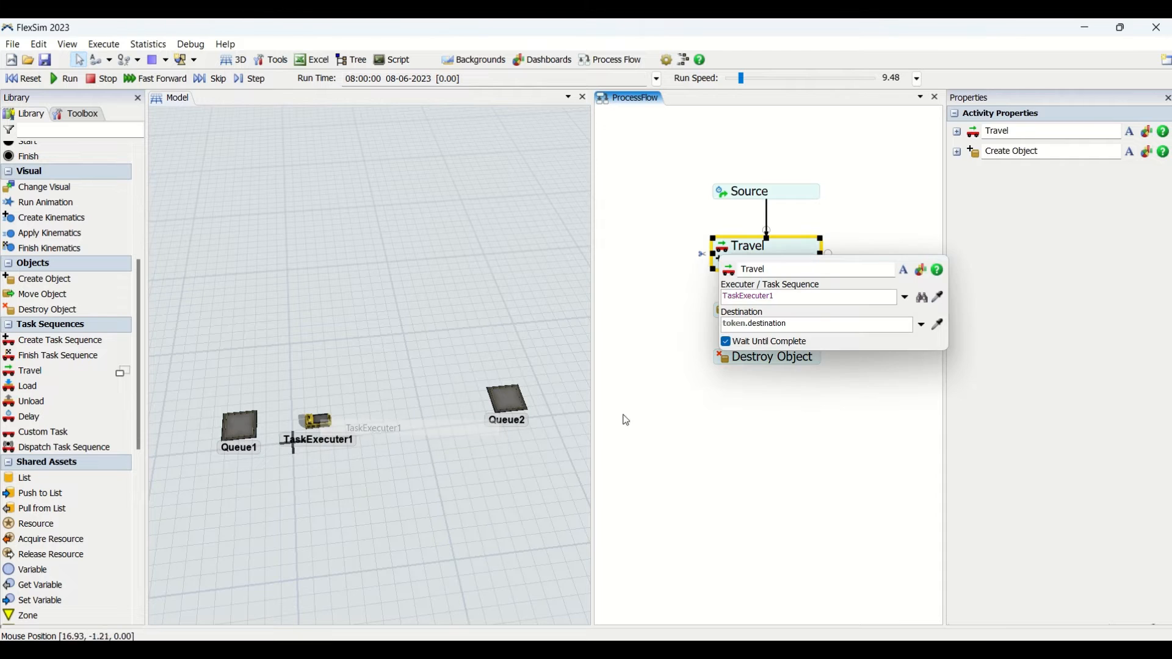
click(938, 325)
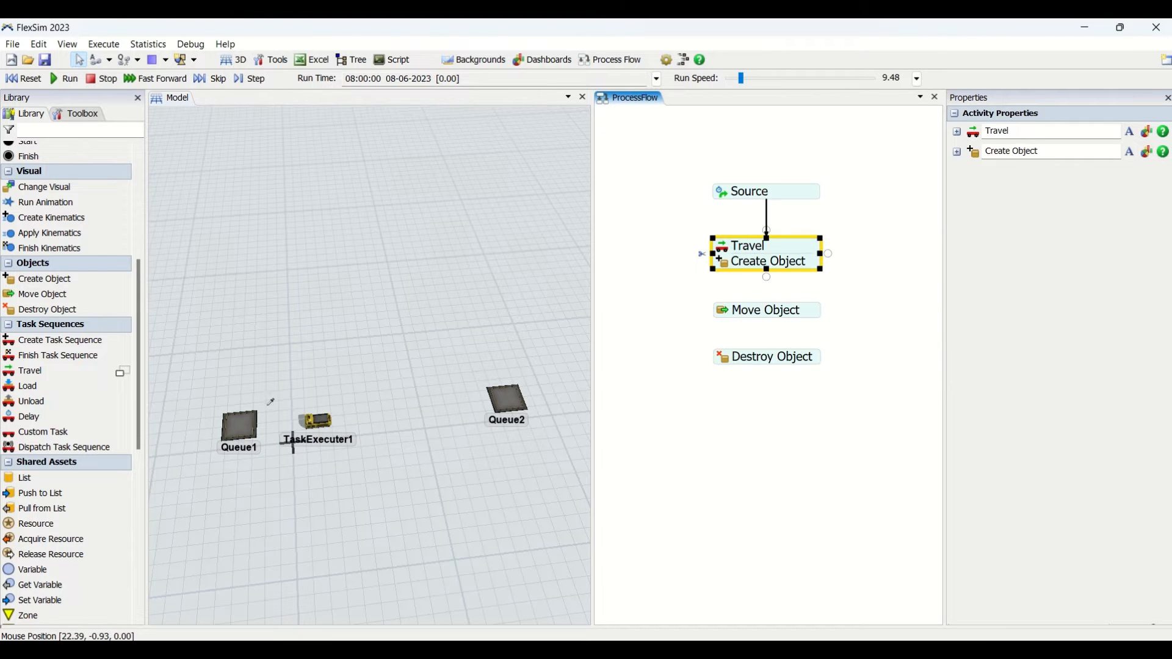
click(255, 421)
click(296, 430)
click(758, 408)
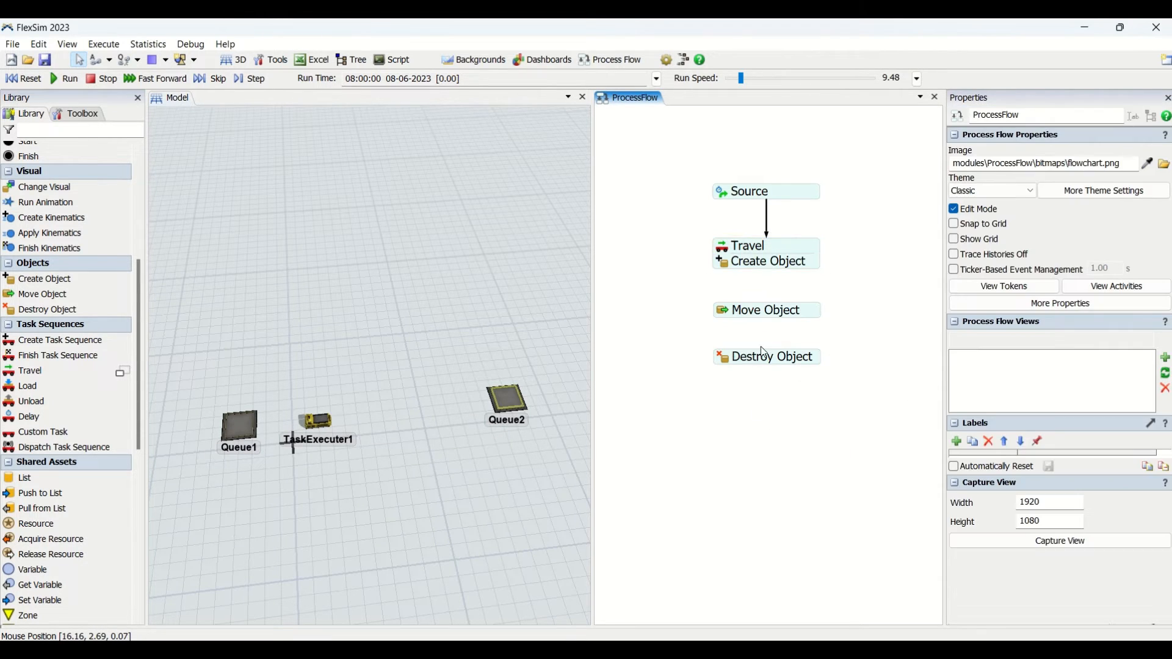
Examine the available Object and Quantity options of the Create Object activity.
click(726, 267)
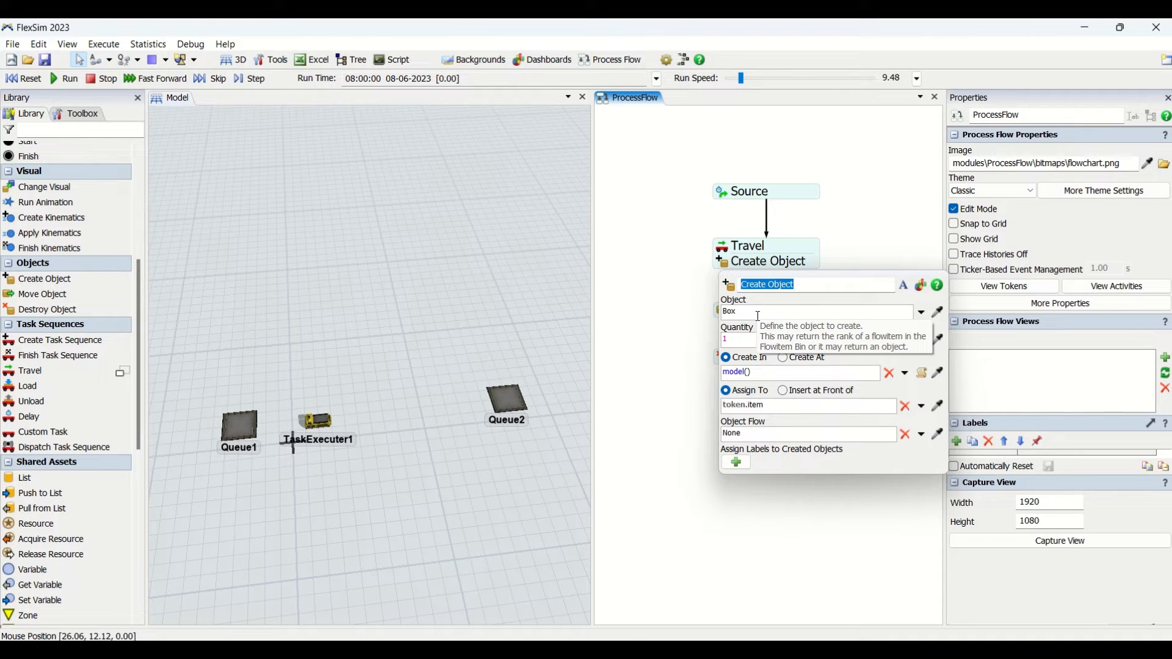
click(922, 314)
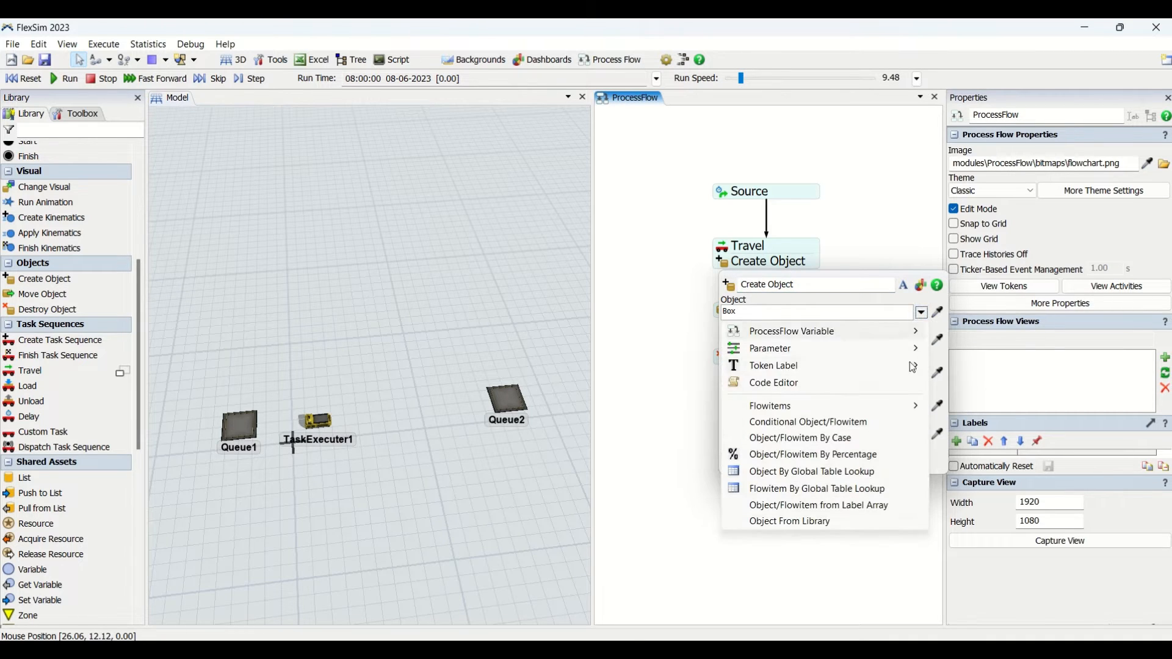
mouse_move(891, 405)
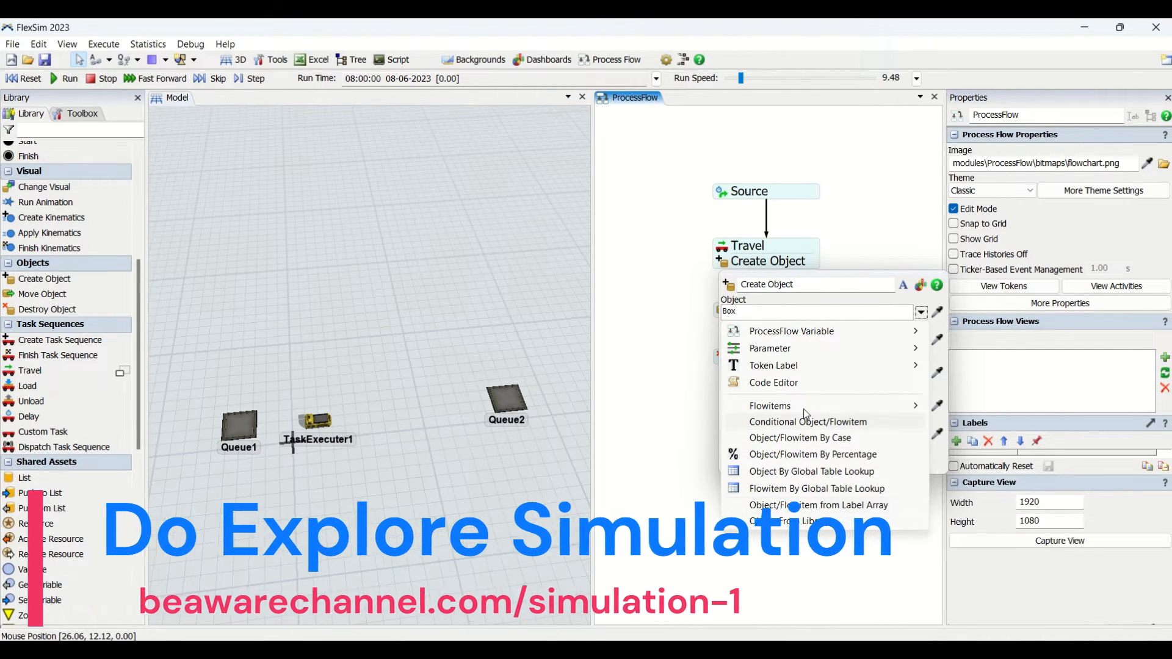
click(802, 306)
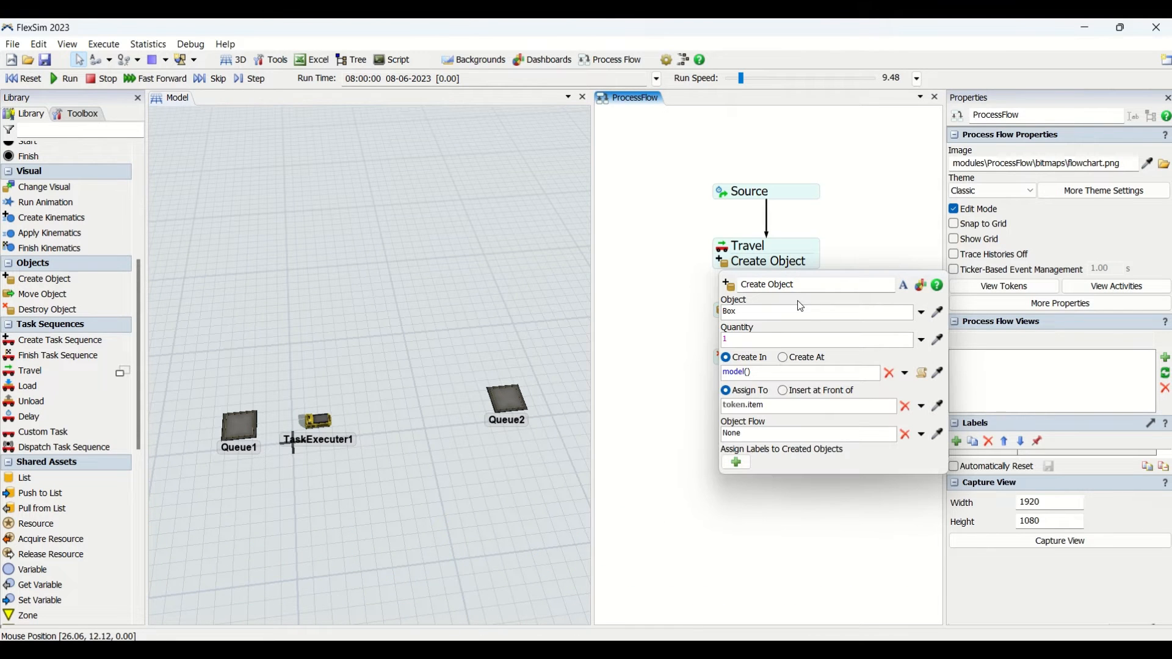
click(924, 343)
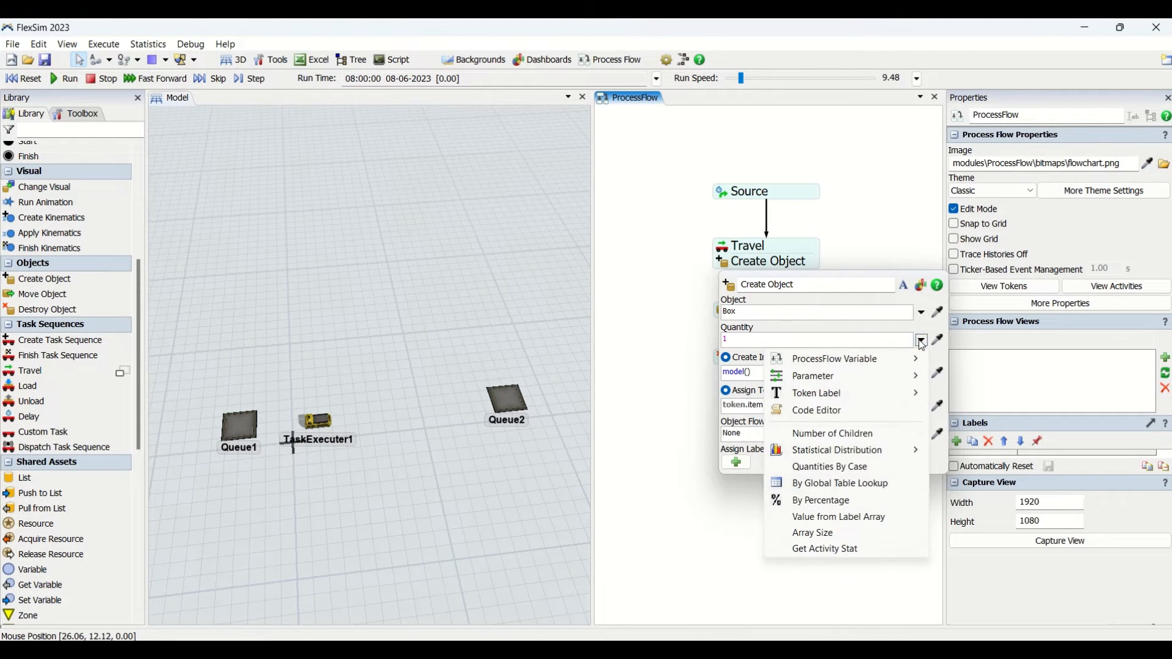
click(751, 345)
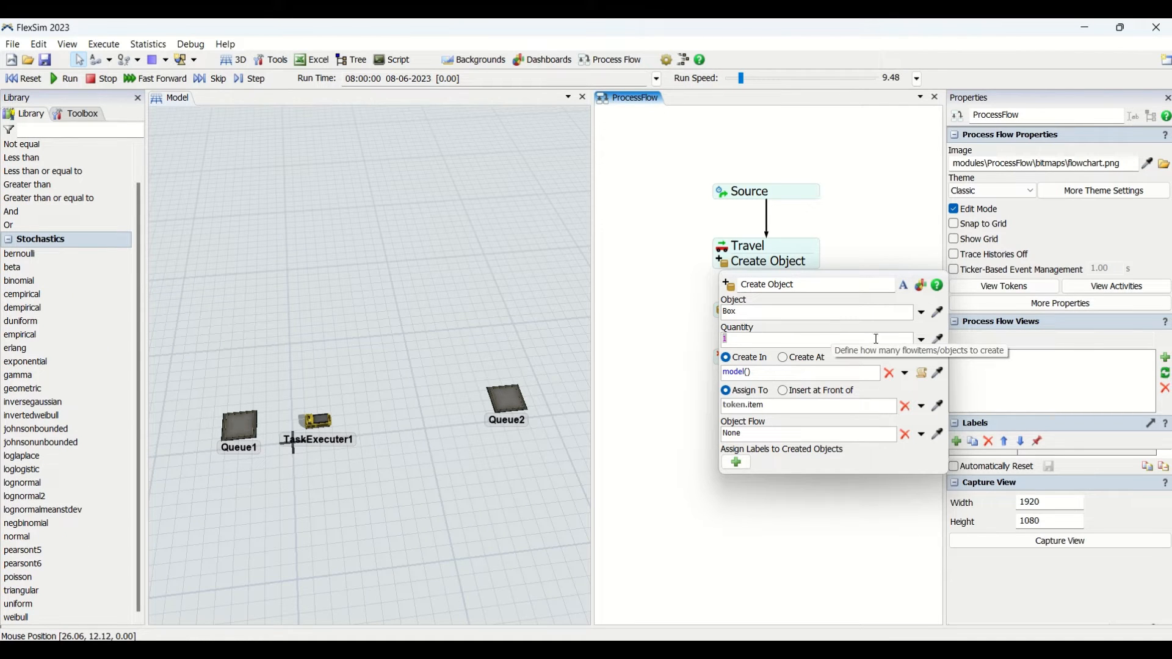
click(926, 343)
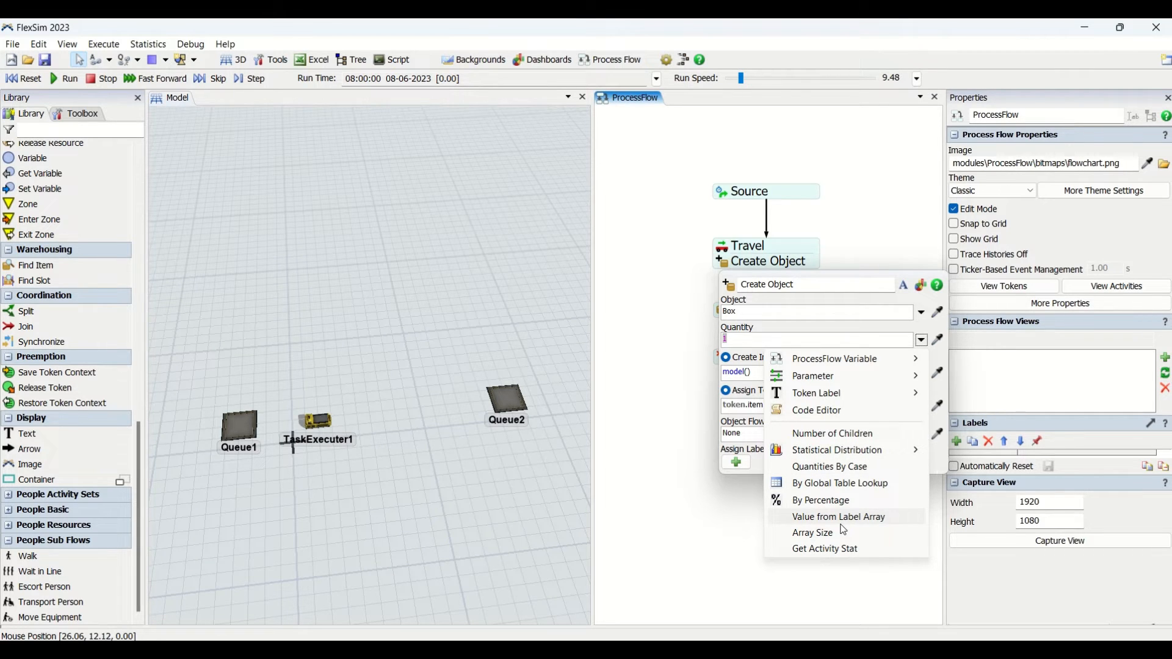
click(840, 338)
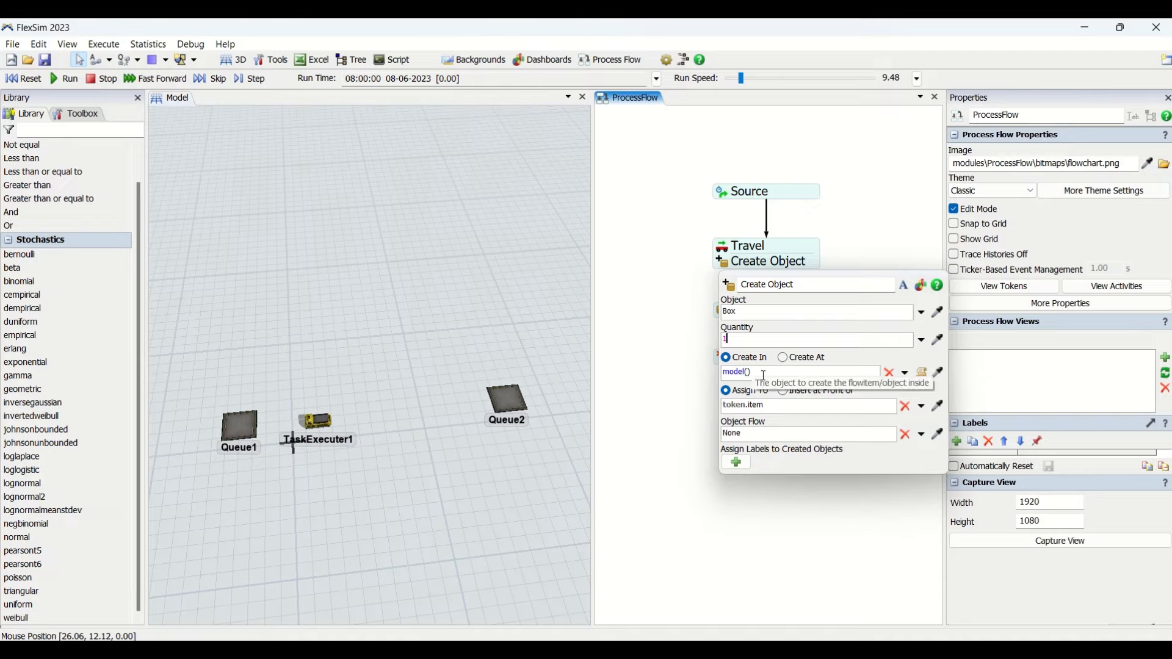
Set the Create Object activity to create its box in Queue1.
click(939, 383)
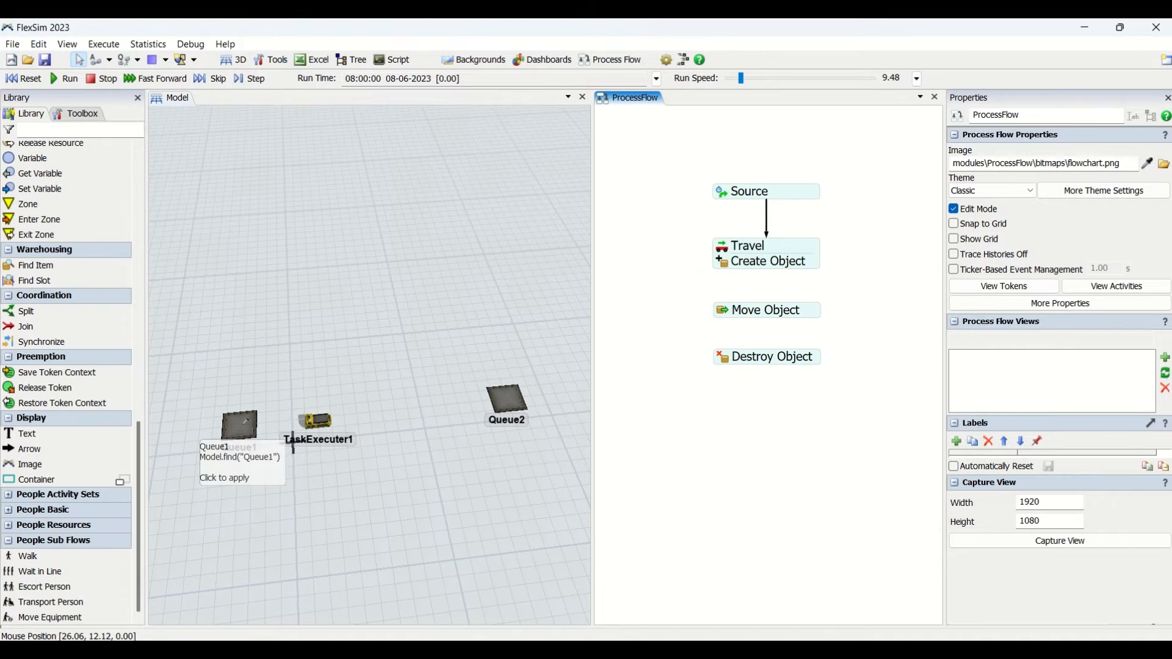
click(262, 422)
click(278, 431)
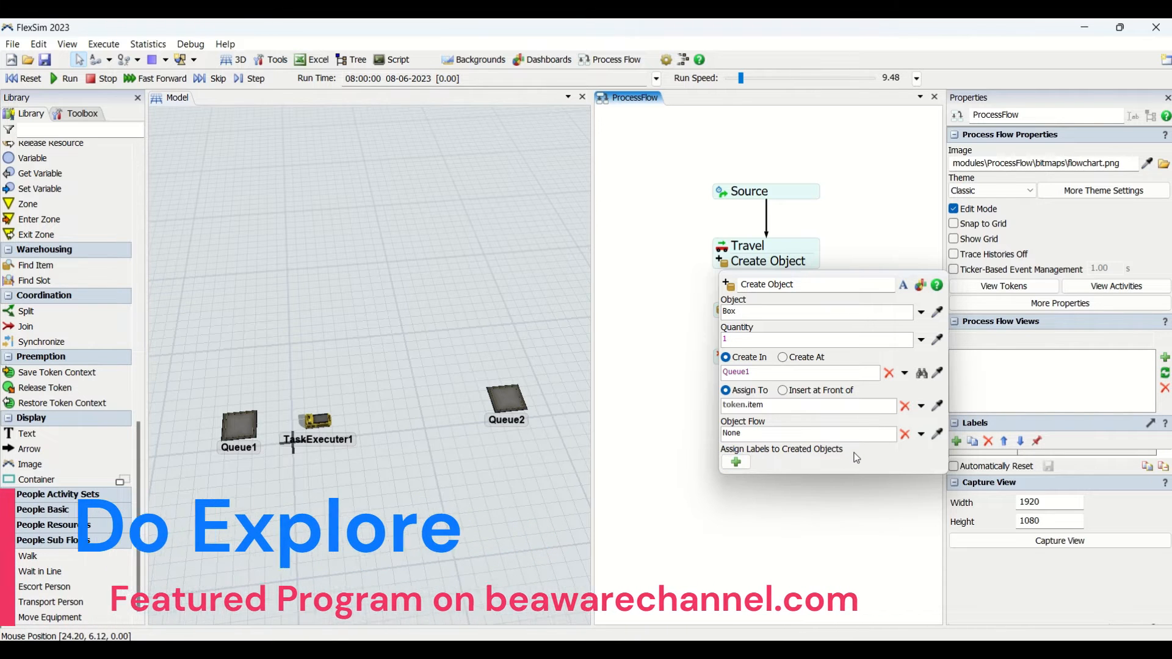
click(898, 215)
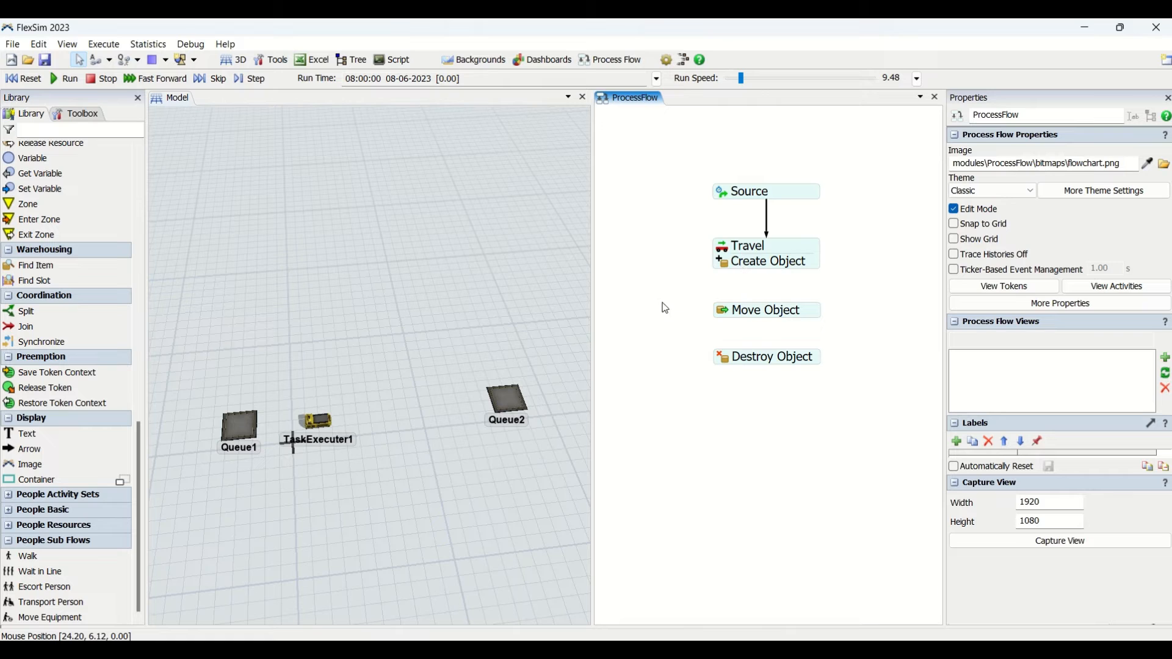
Reorder the block so Create Object sits above Travel, and attach Move Object directly beneath Travel.
click(757, 267)
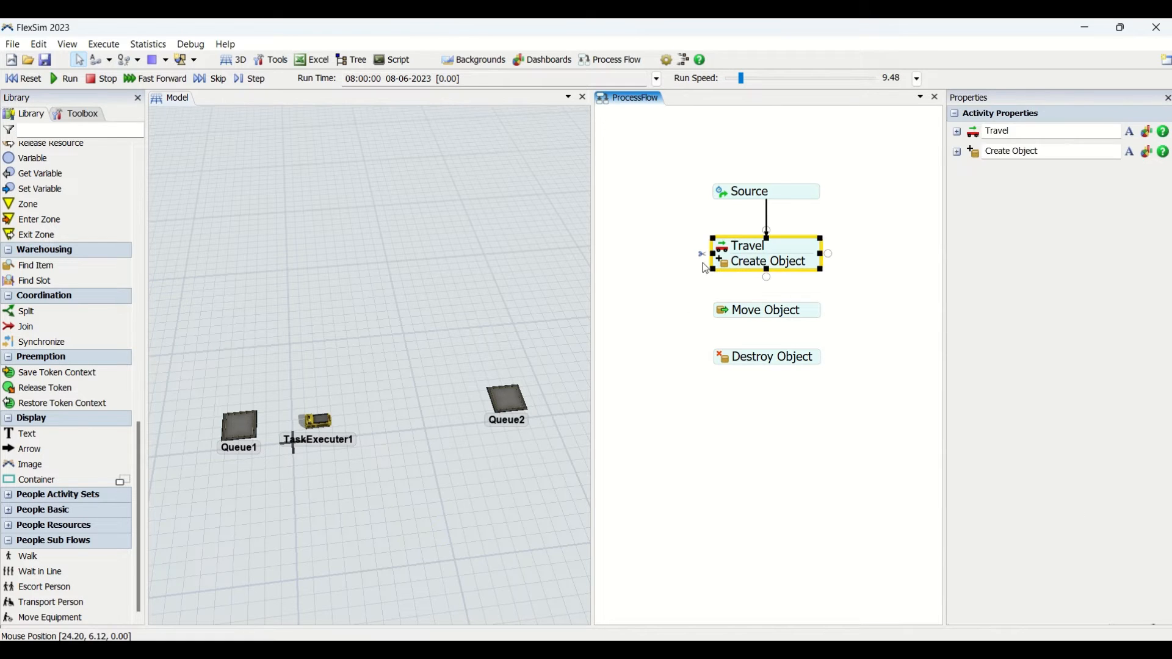
click(705, 255)
drag(771, 267, 773, 247)
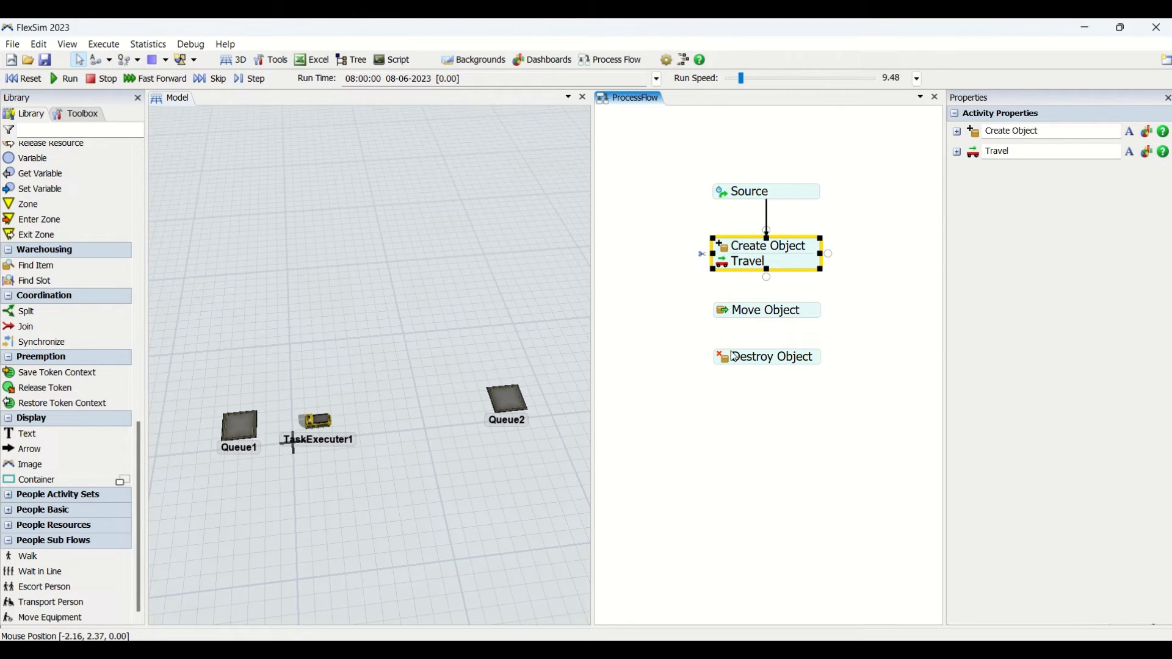
drag(753, 317, 750, 284)
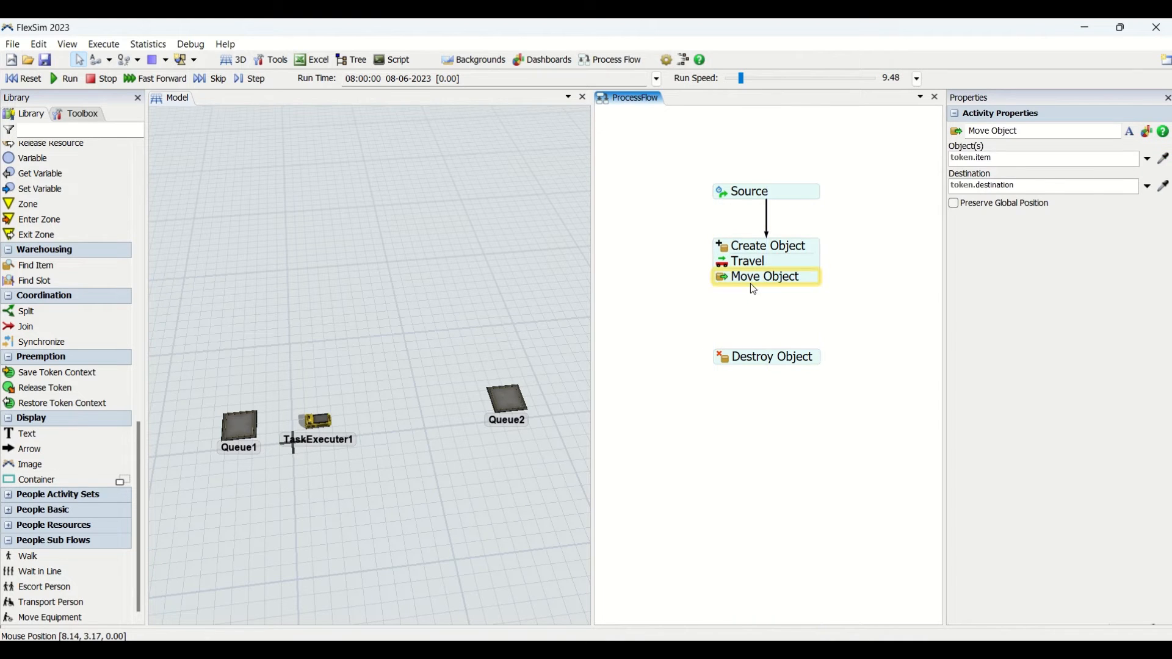
Set the Move Object activity's destination to TaskExecuter1, keeping token.item as the object, and check the Create Object settings.
double_click(749, 279)
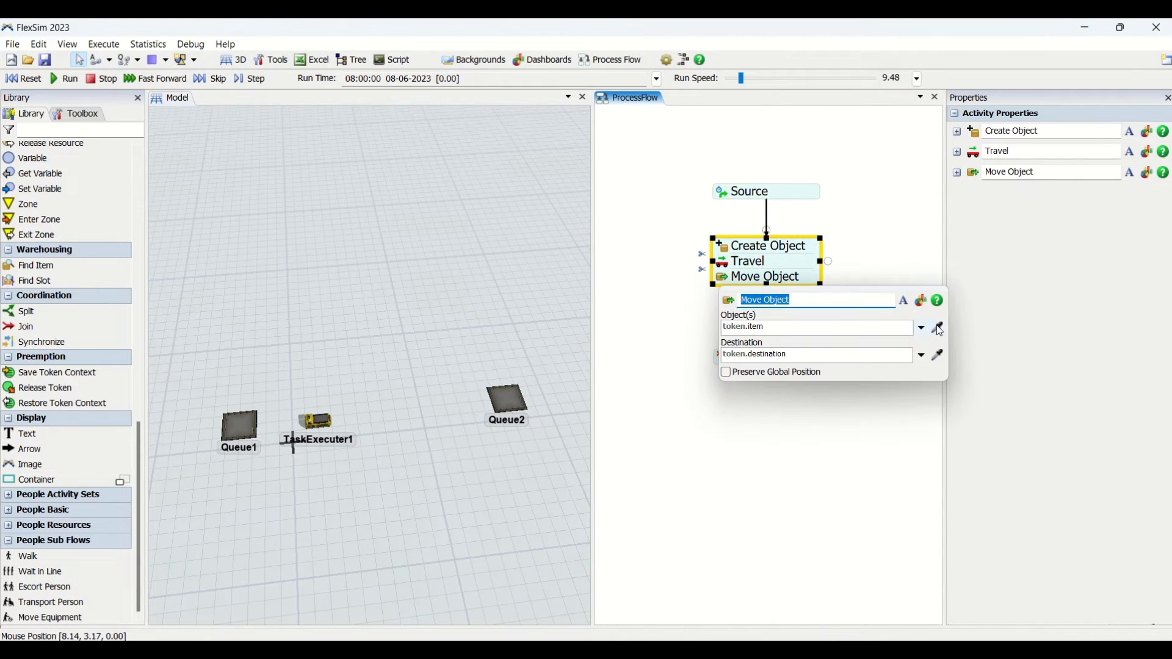
click(940, 330)
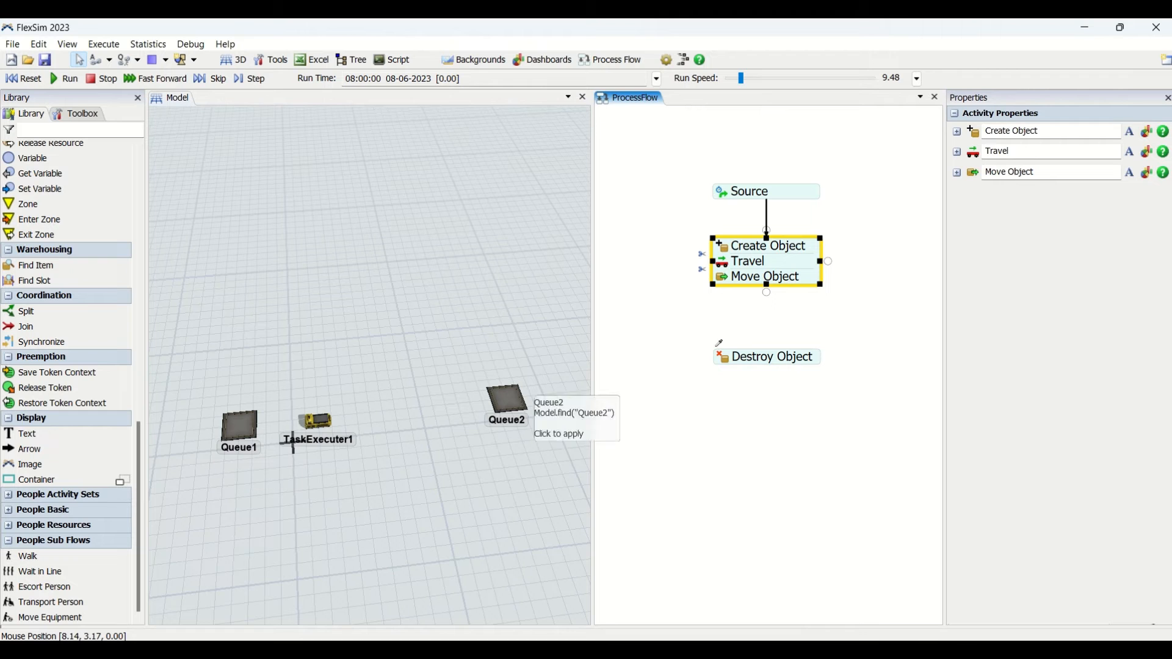
click(804, 297)
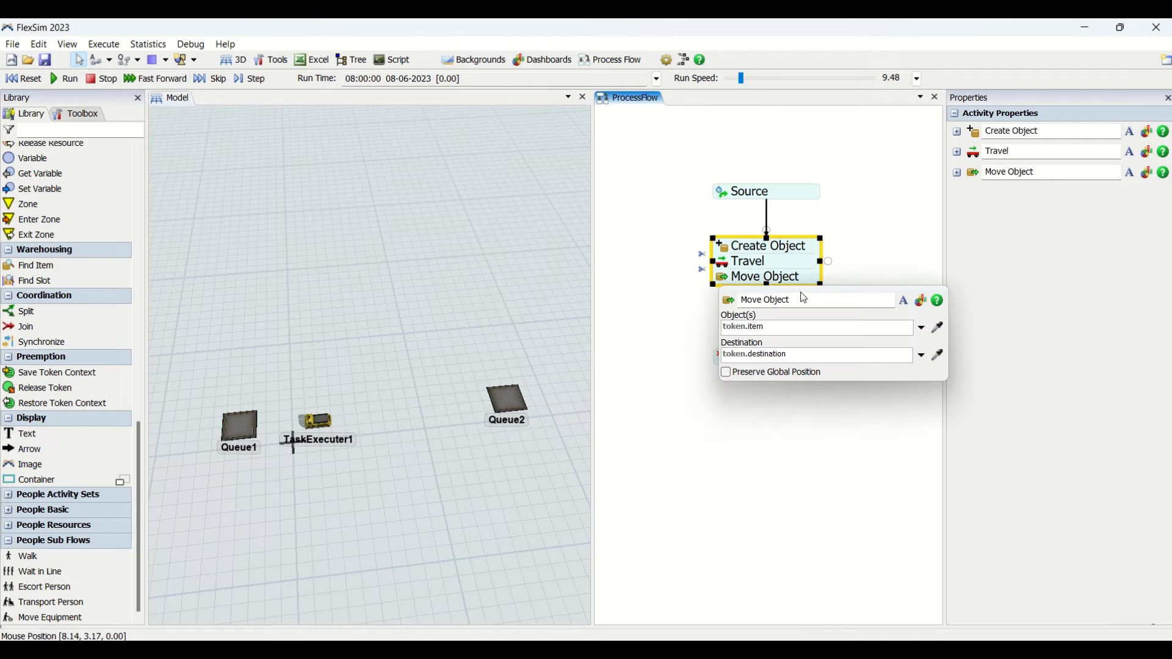
click(941, 356)
click(293, 442)
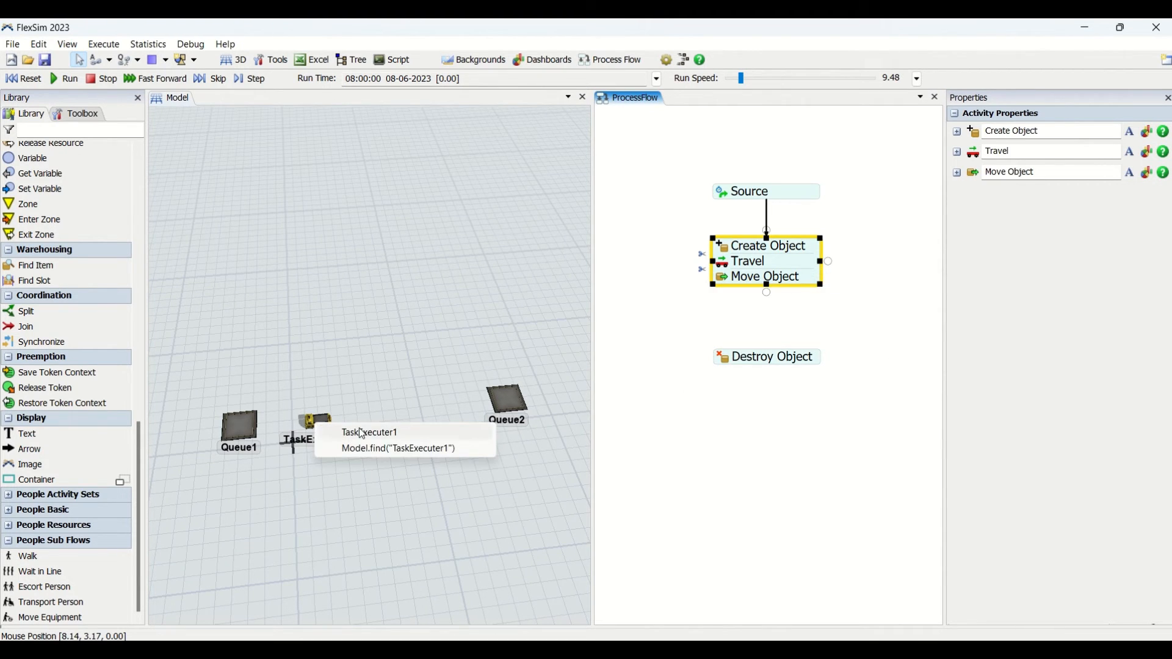
click(333, 427)
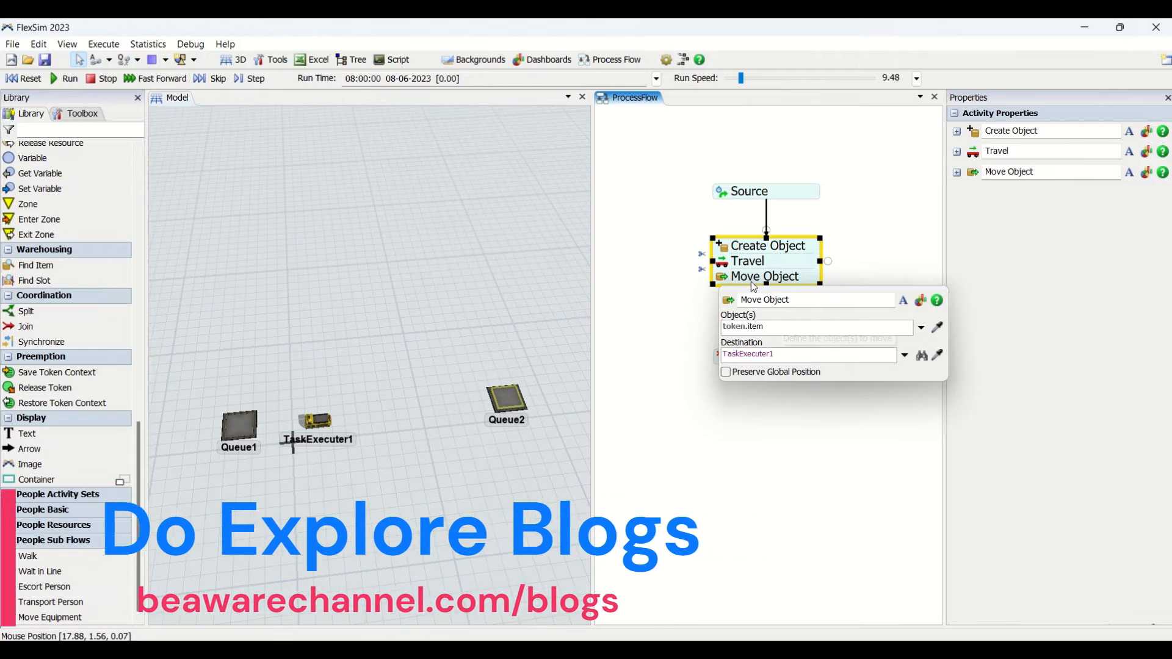
click(733, 250)
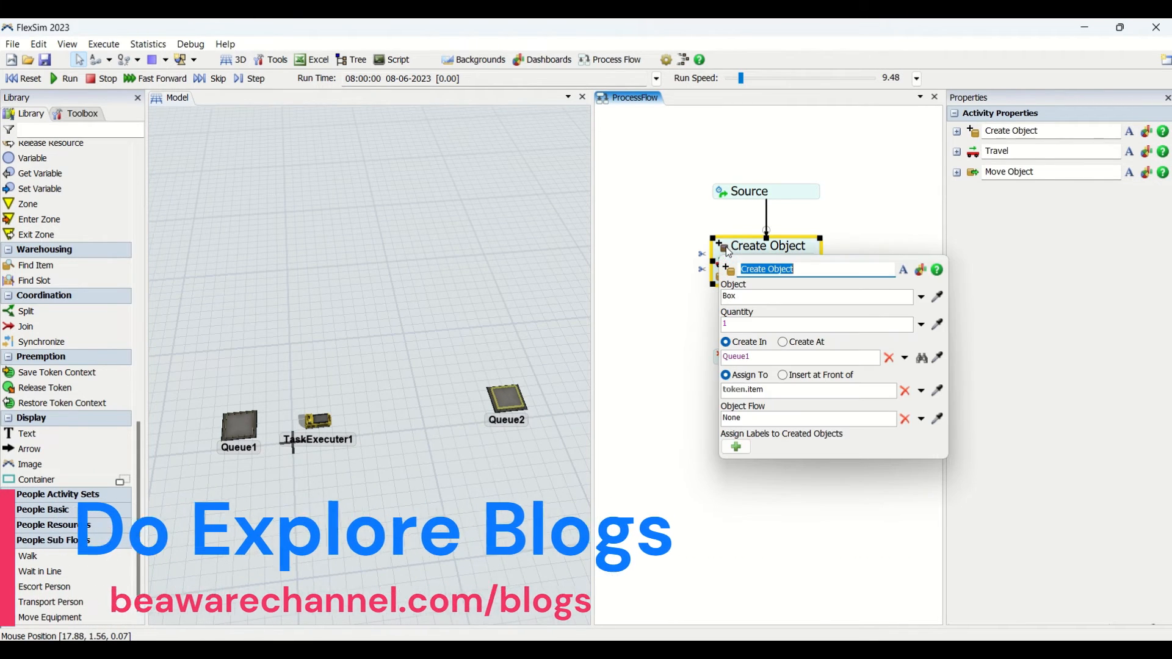
click(679, 322)
Add a second Travel activity and attach it to the block directly beneath Move Object.
double_click(765, 306)
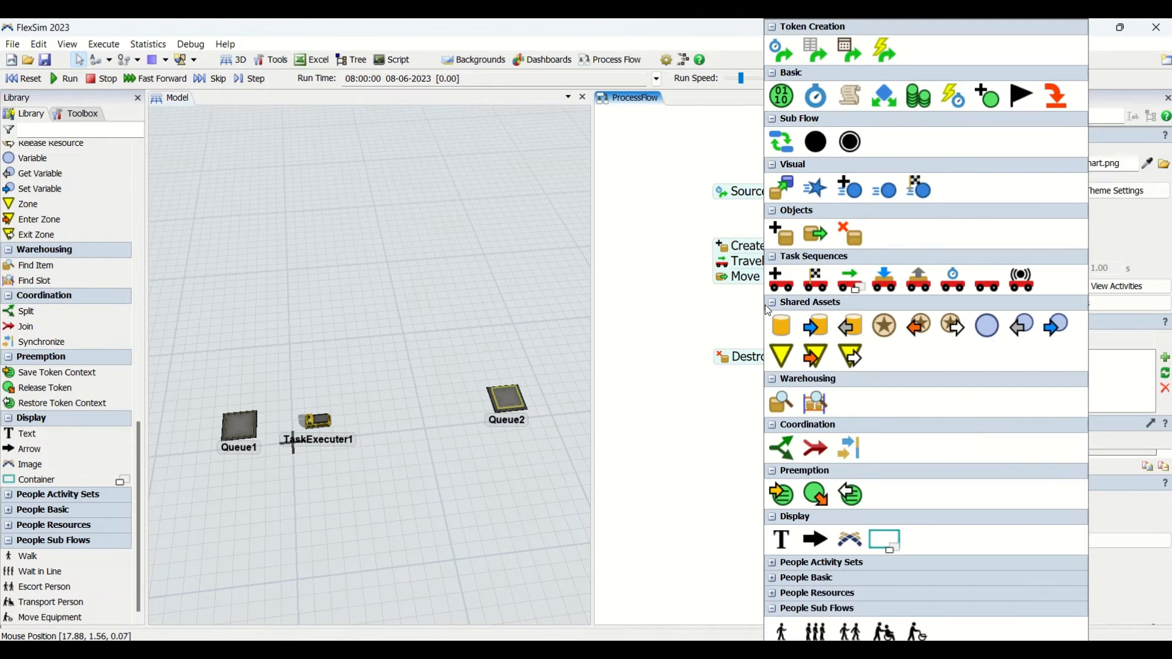
click(851, 281)
click(849, 290)
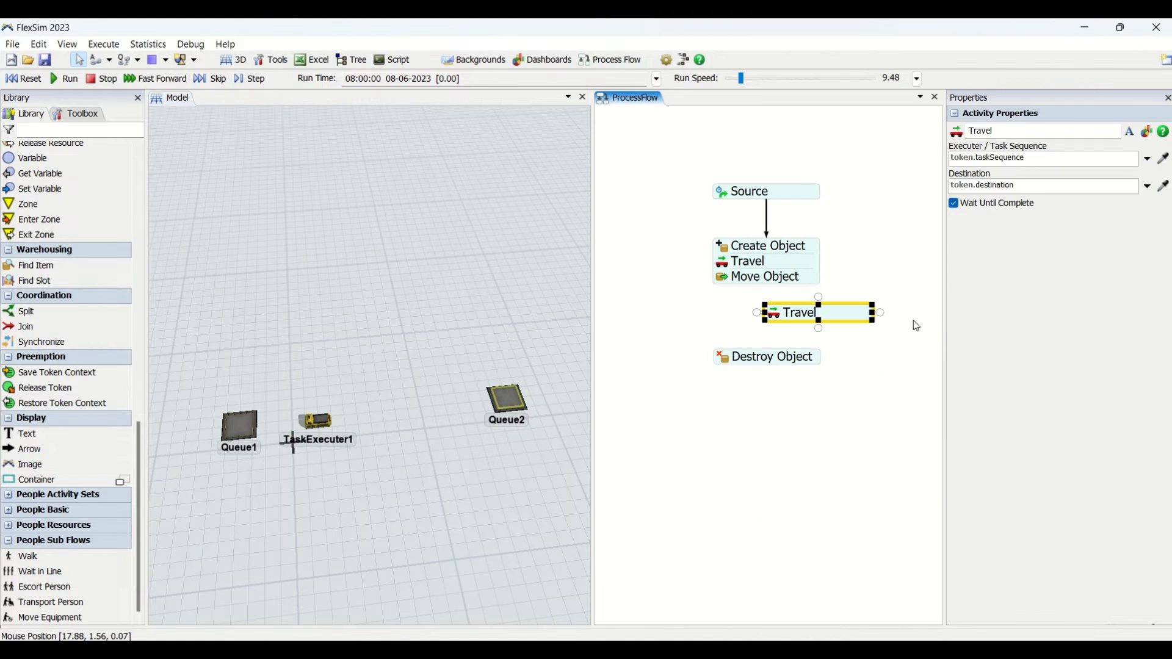
drag(841, 319, 787, 291)
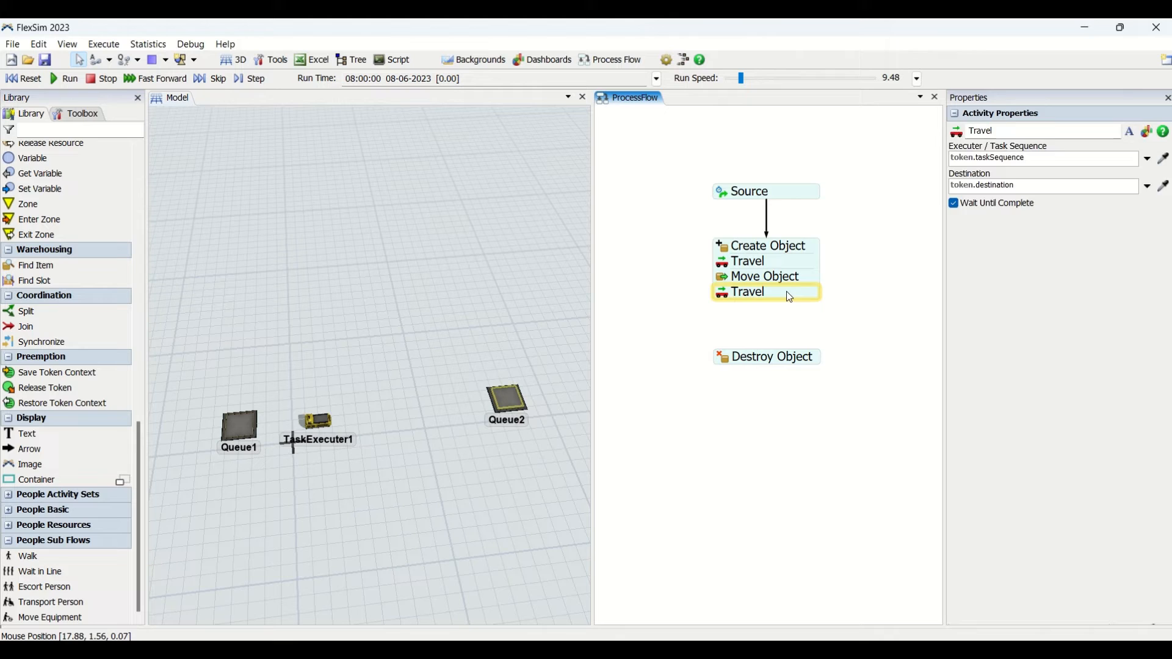
Set the second Travel activity's executer to TaskExecuter1 and its destination to Queue2.
click(728, 291)
click(940, 346)
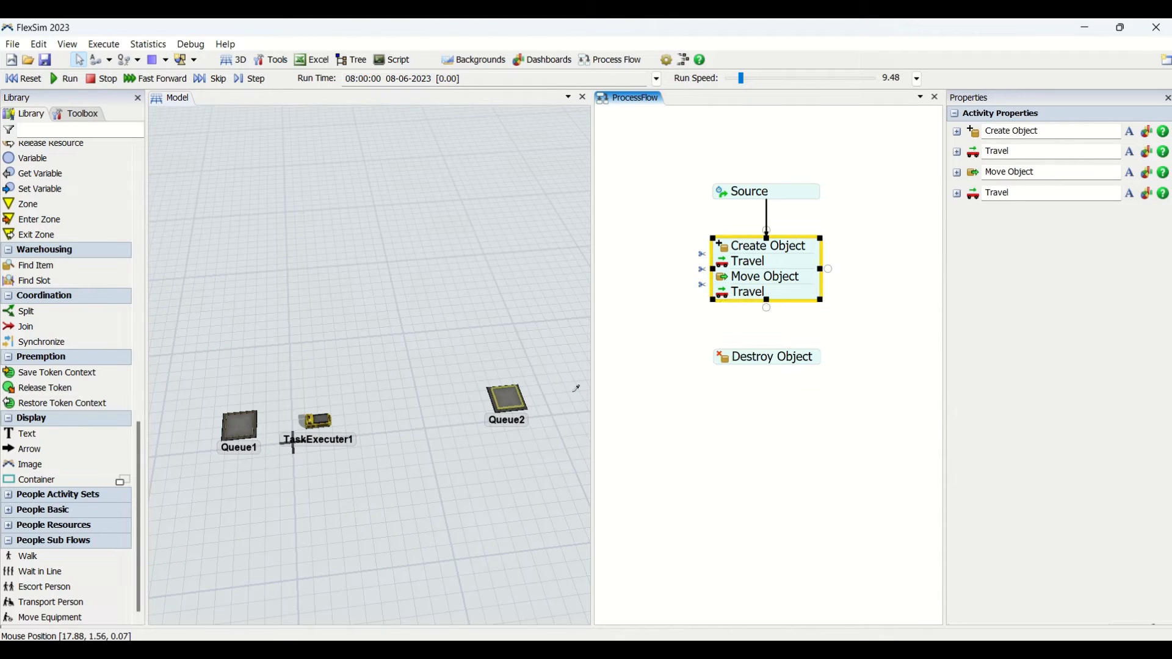
click(317, 422)
click(375, 431)
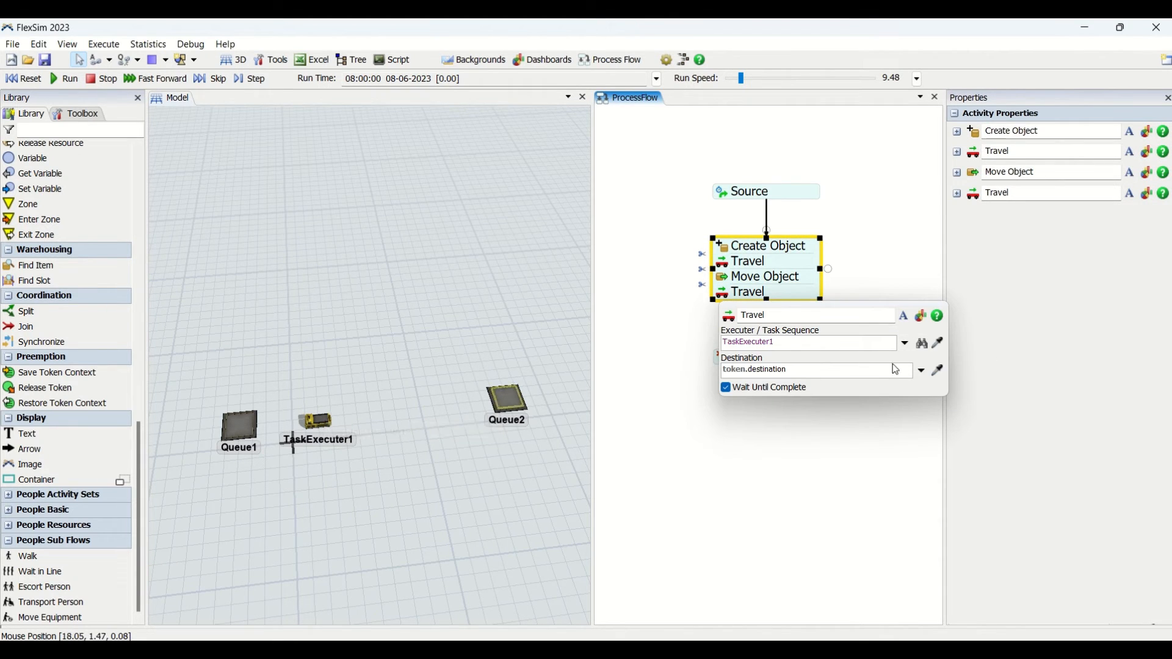
click(940, 371)
click(507, 403)
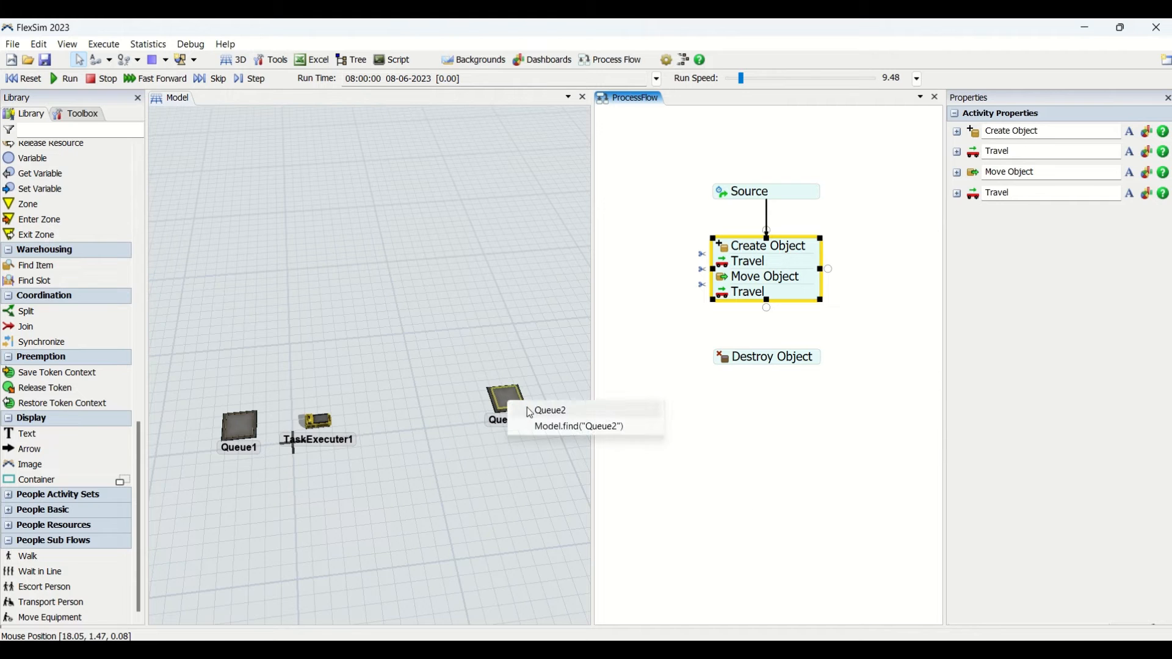
click(550, 410)
click(812, 449)
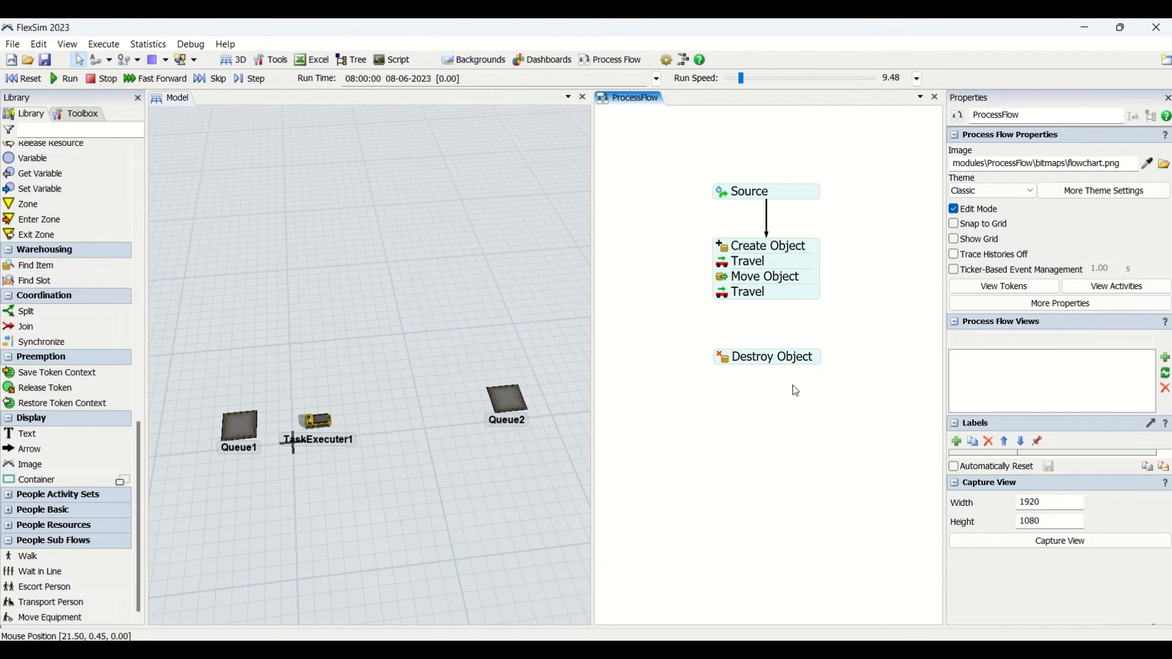
Add a second Move Object activity and attach it to the block directly beneath the second Travel.
double_click(814, 321)
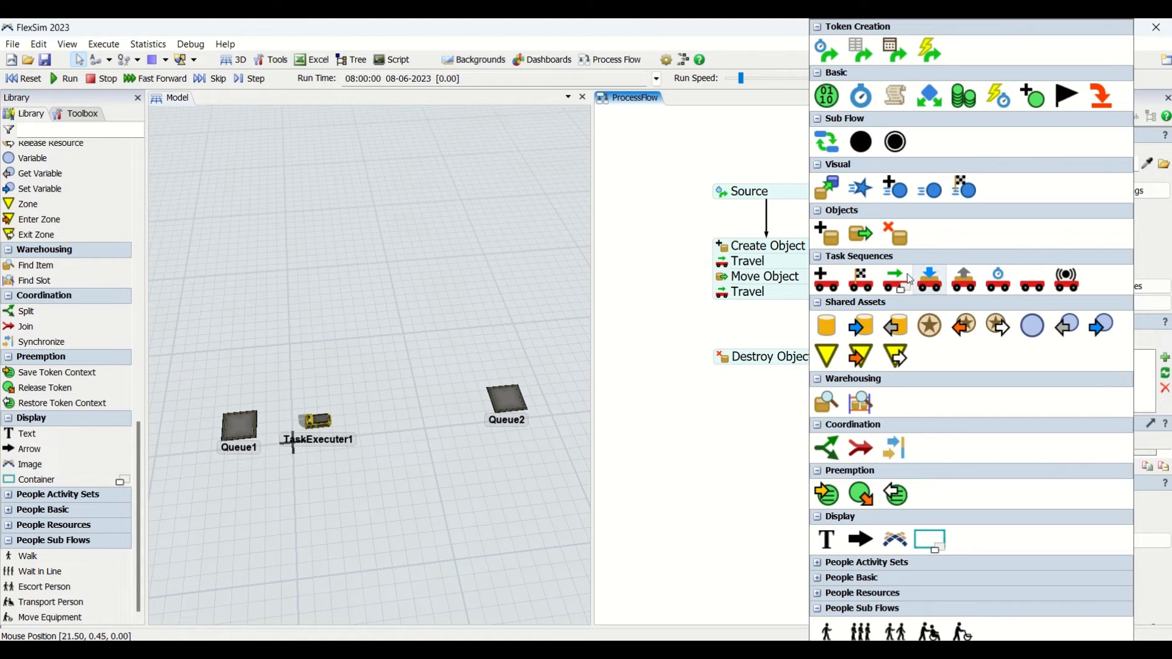
click(861, 233)
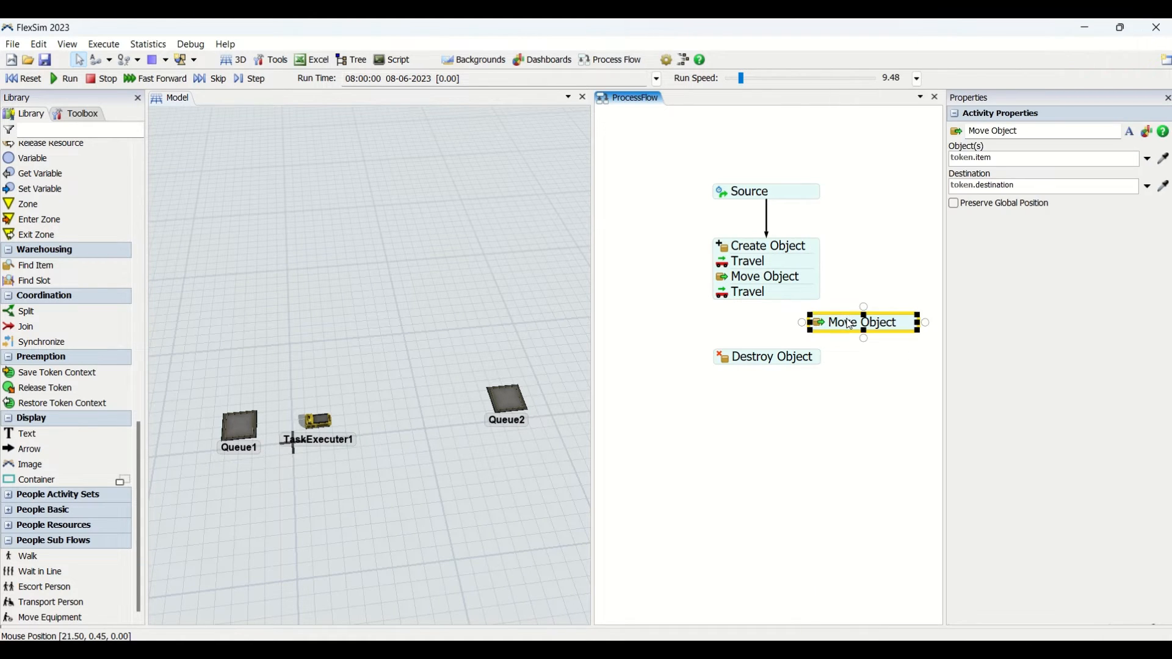
drag(851, 325, 757, 299)
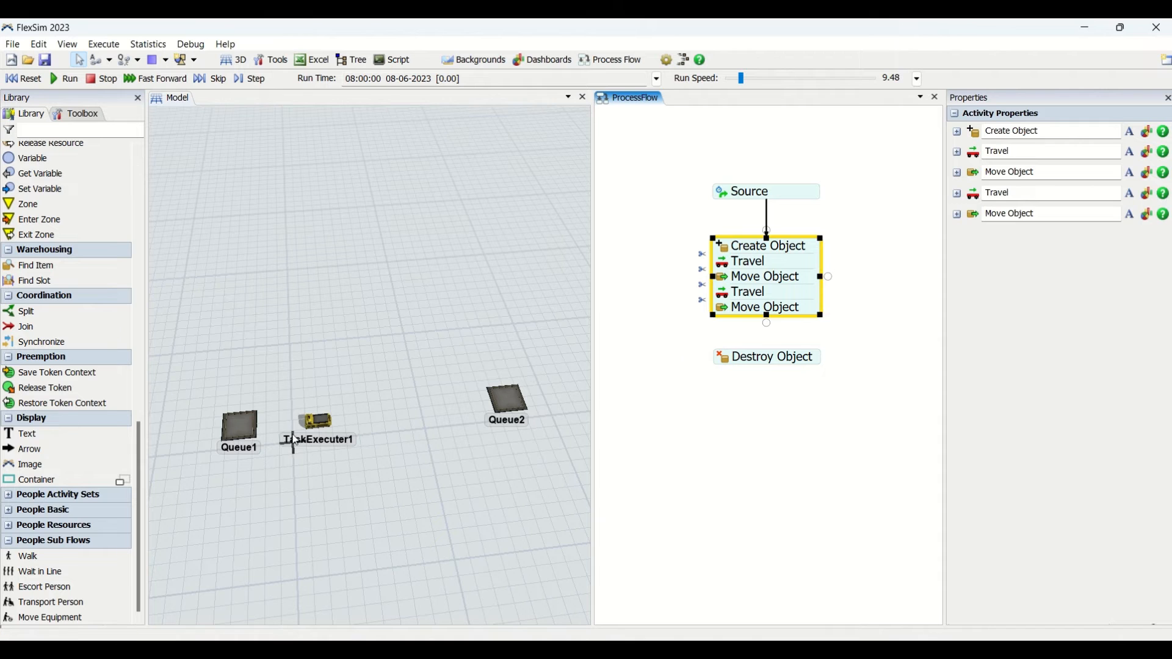
Set the second Move Object activity's destination to Queue2, keeping token.item as the object.
click(294, 440)
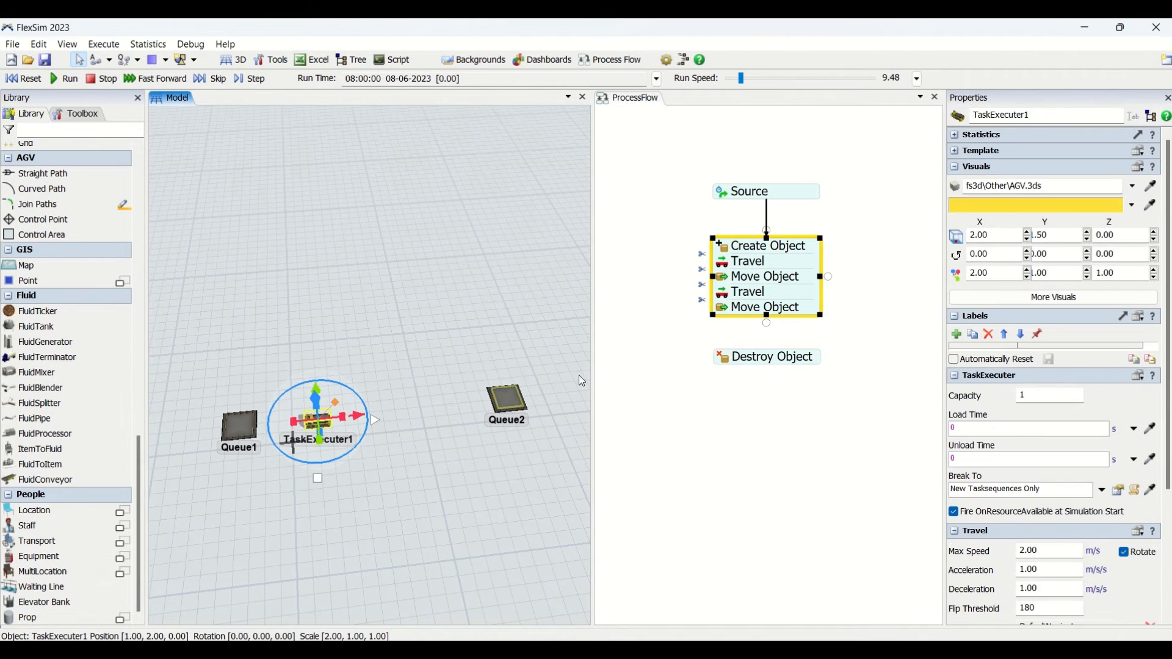
click(724, 314)
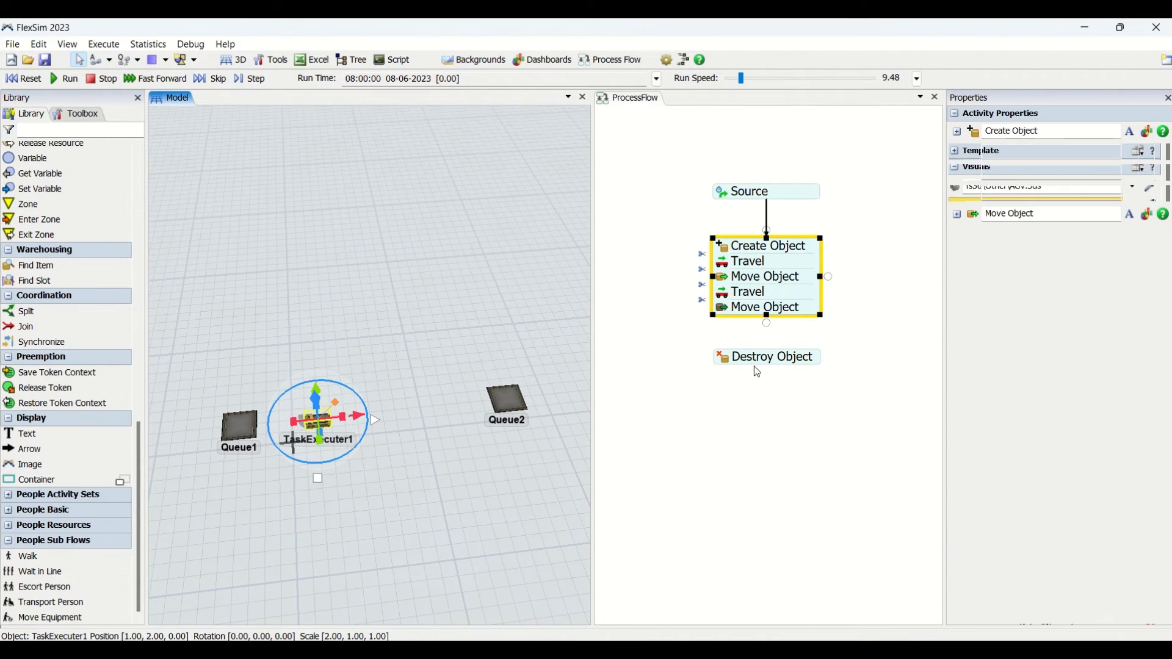
double_click(724, 315)
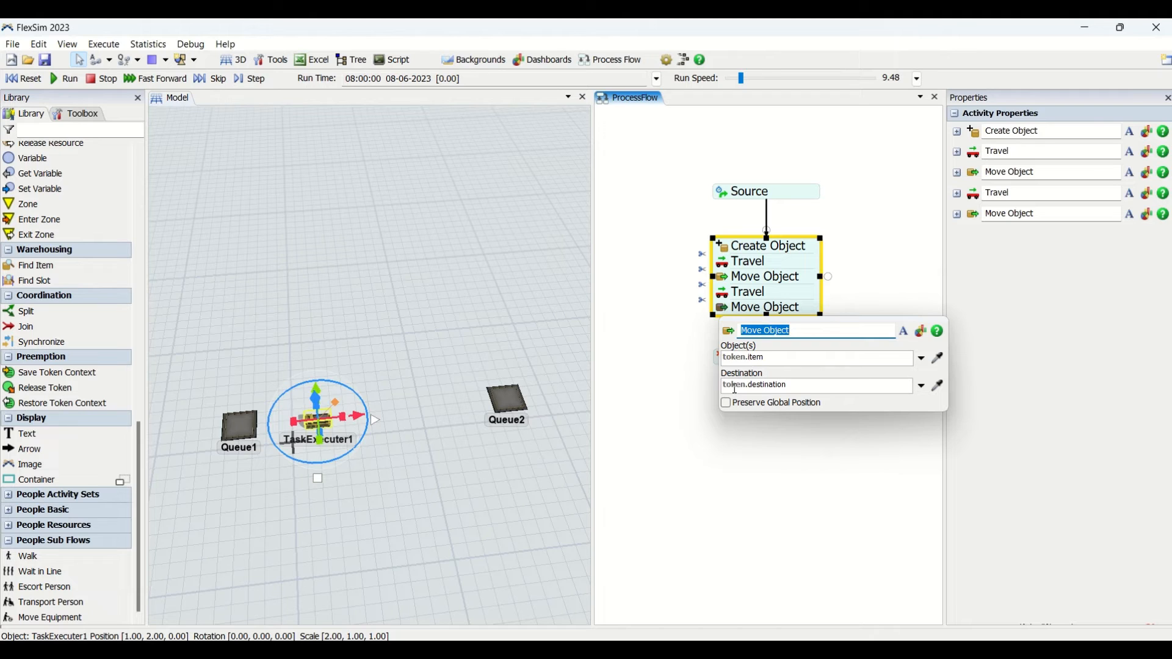
click(939, 385)
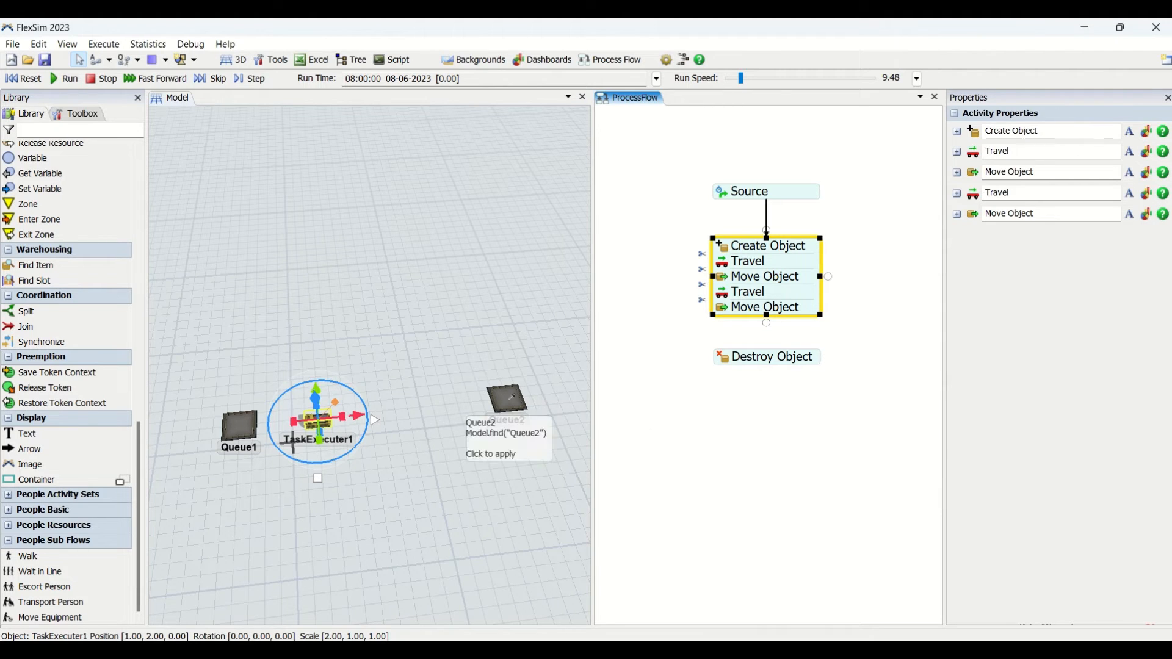
click(511, 398)
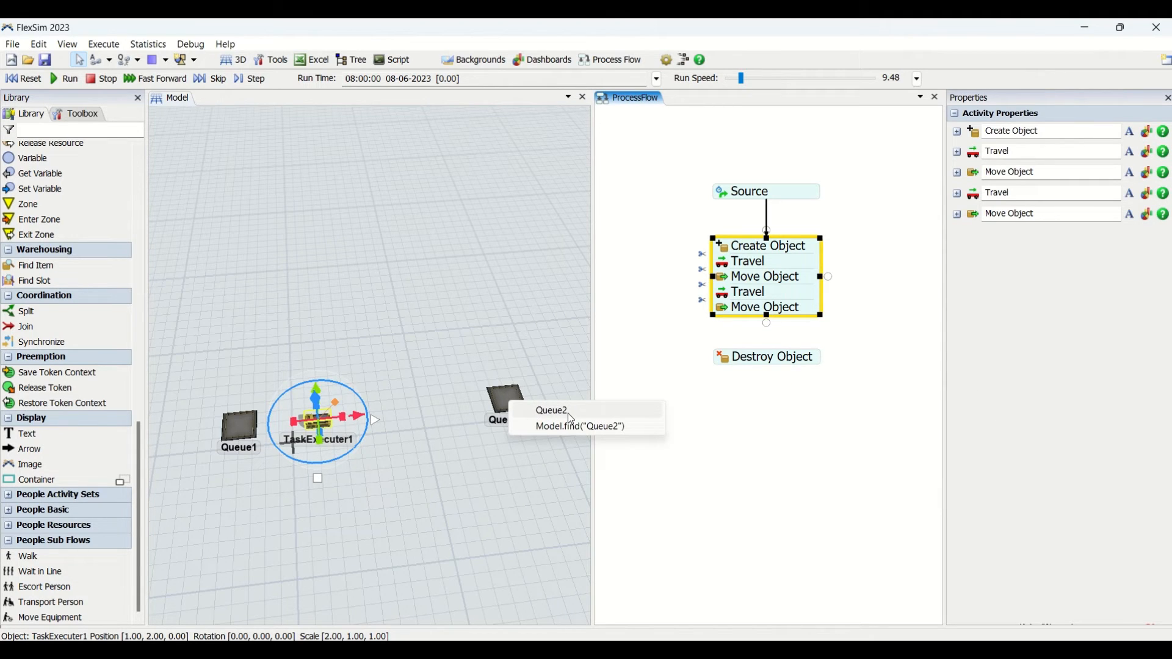
click(567, 413)
click(490, 562)
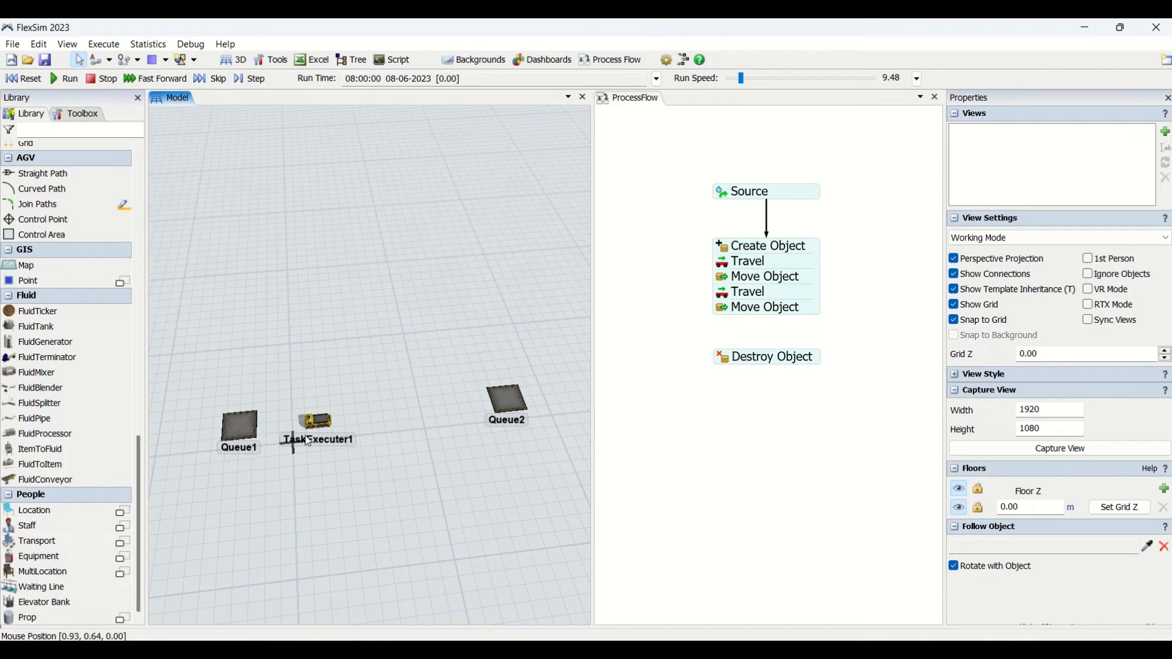
Check the object and destination settings of both Move Object activities and look at the second Travel.
double_click(727, 280)
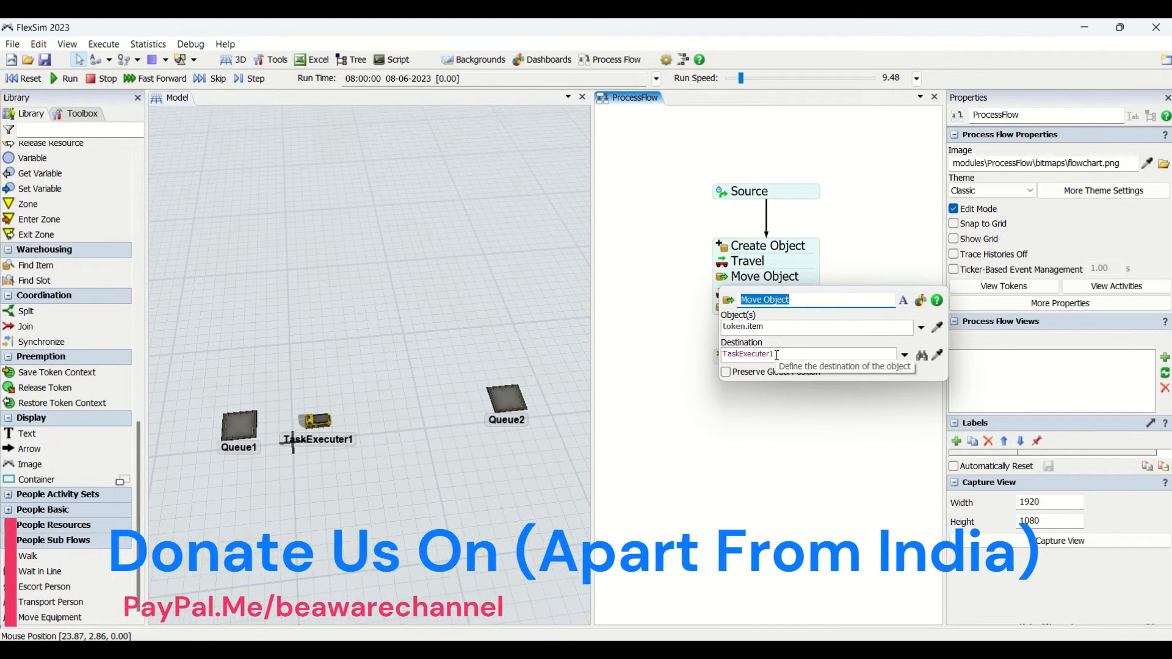
click(763, 398)
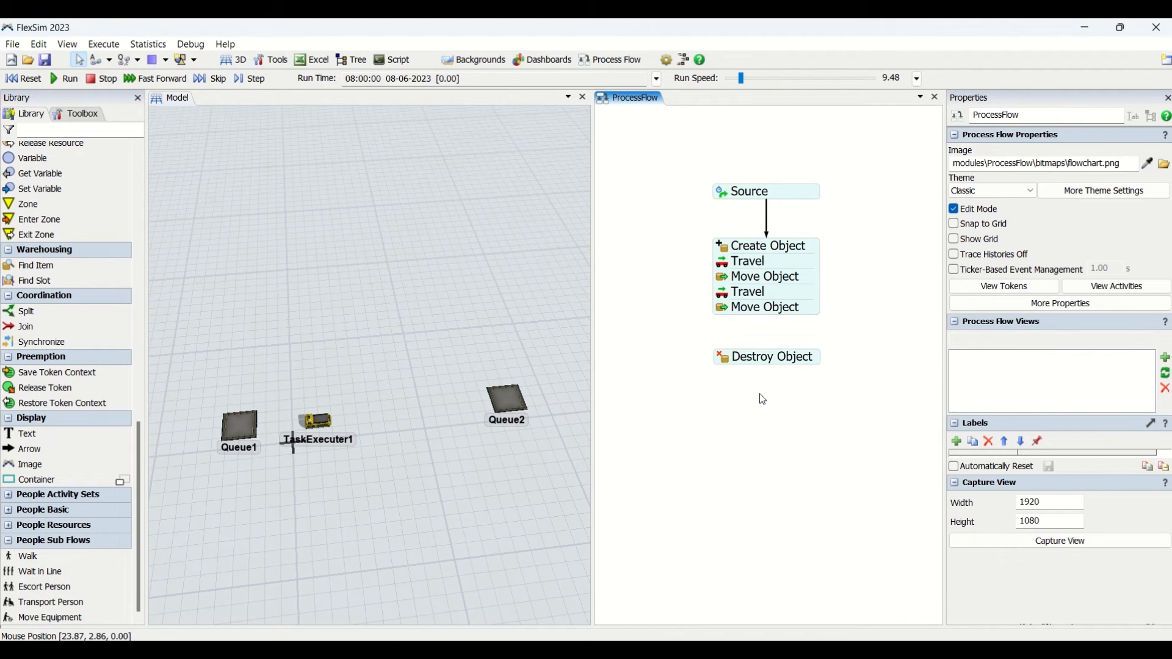
click(733, 296)
click(757, 482)
click(718, 310)
click(721, 311)
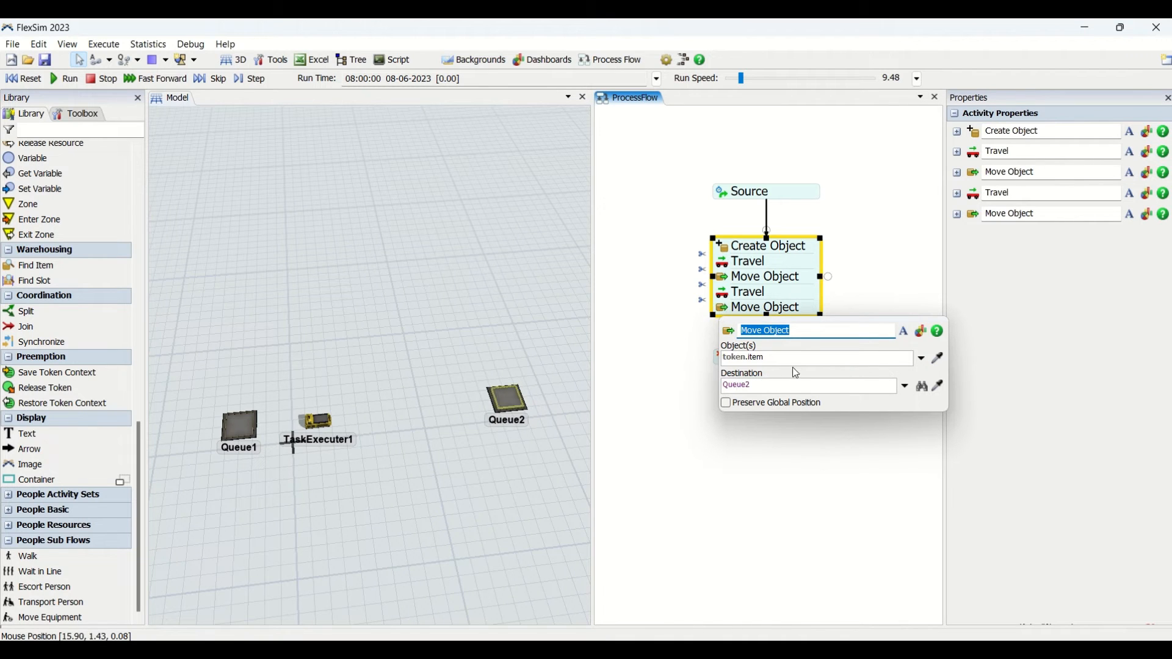
click(767, 457)
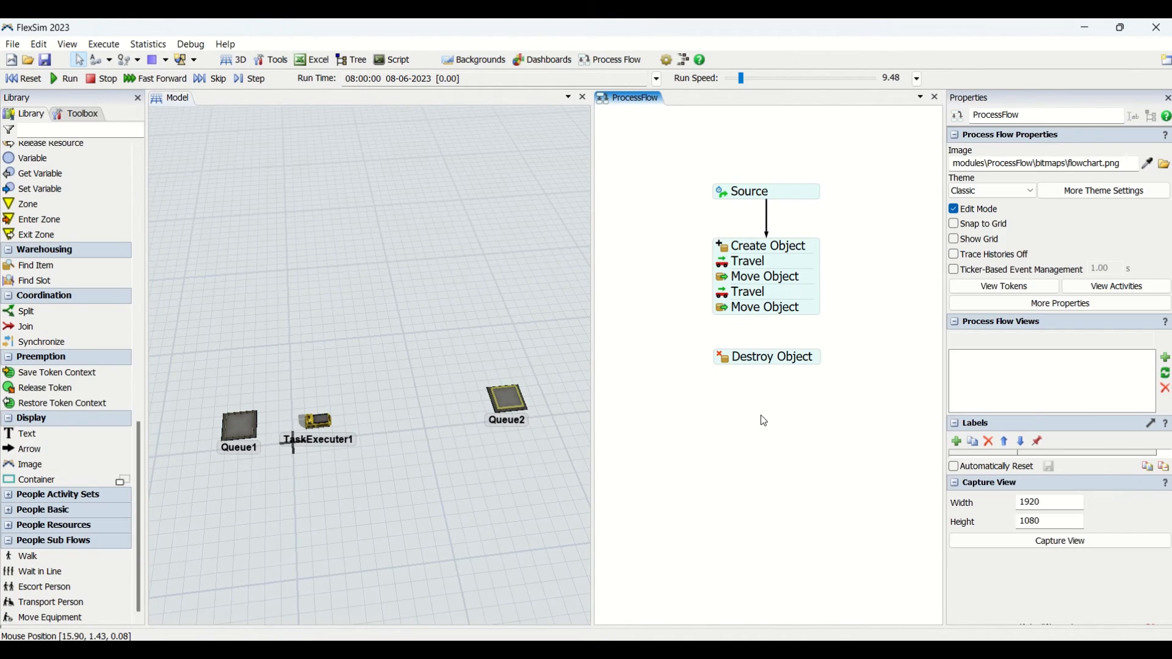
Attach Destroy Object to the end of the block and connect a new Sink activity beneath it.
click(772, 361)
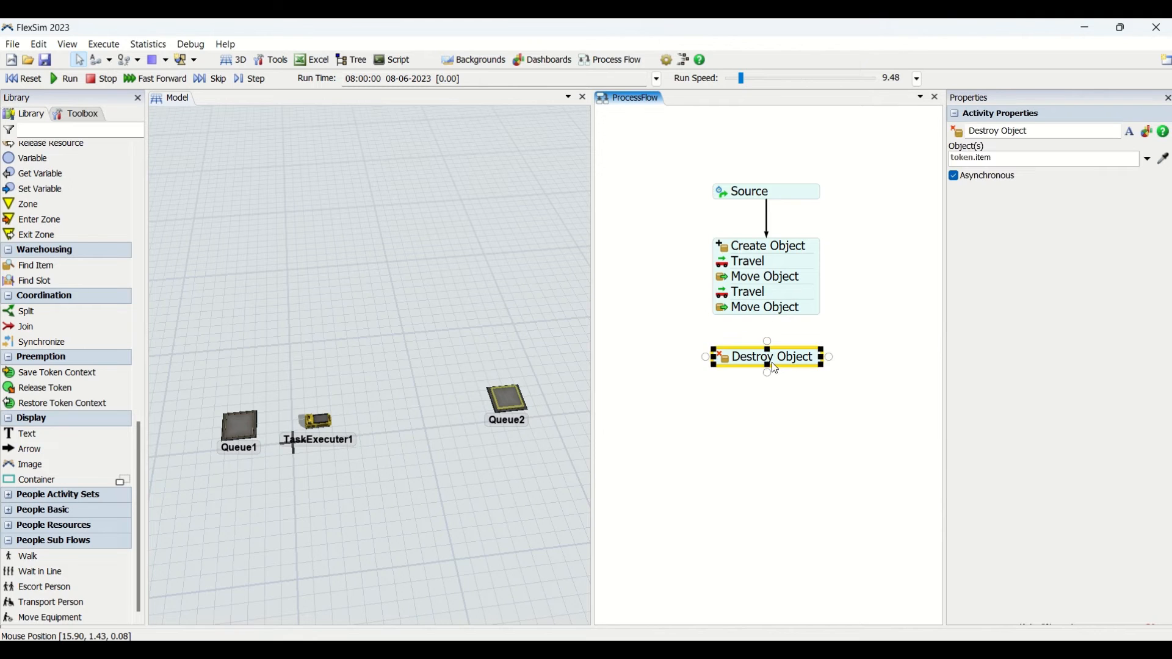
mouse_move(778, 362)
mouse_down()
mouse_move(781, 337)
mouse_move(771, 366)
mouse_up()
click(768, 335)
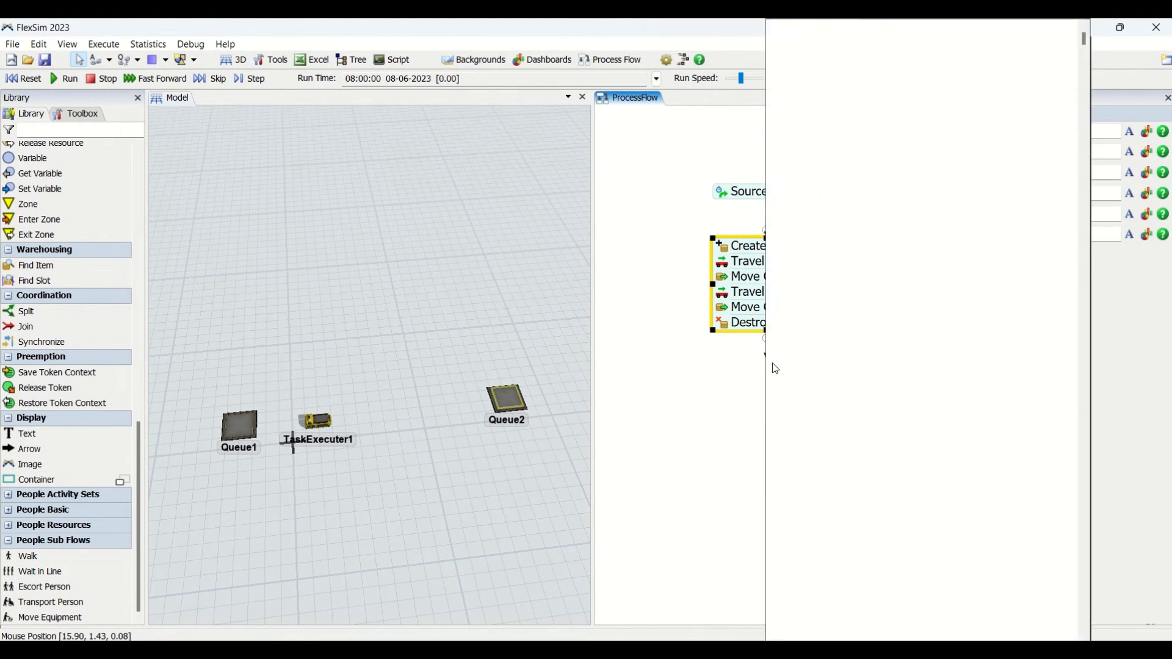
click(1057, 52)
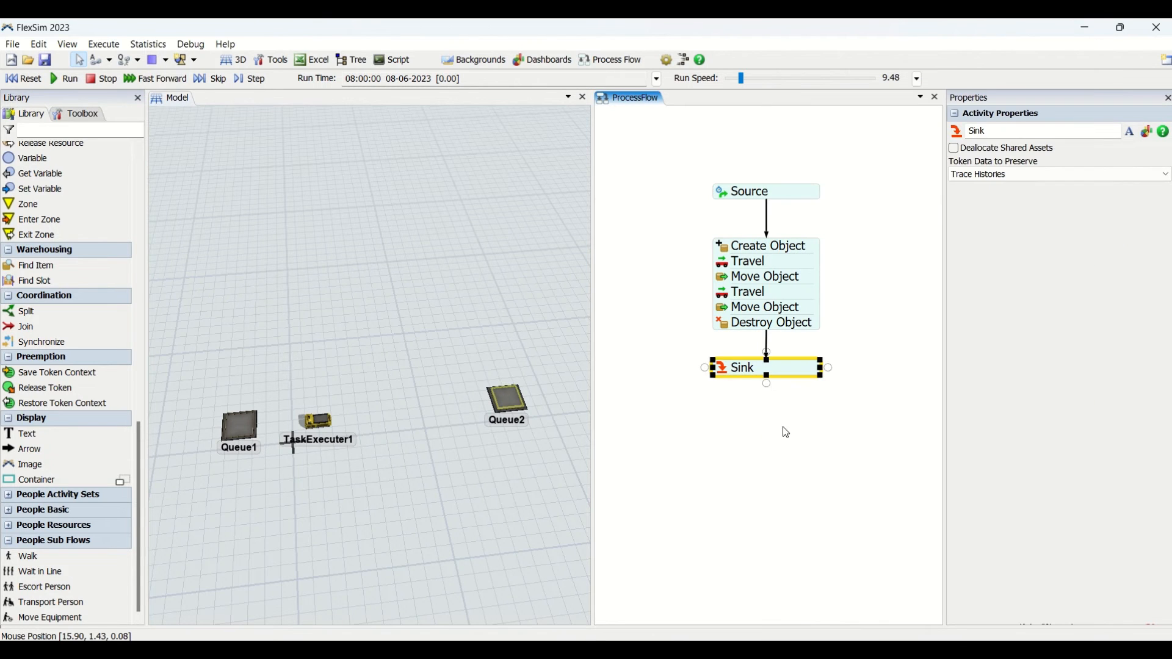
Add Enter Zone and Exit Zone activities, plus a Zone beside the block that uses a max content of 1.
double_click(786, 421)
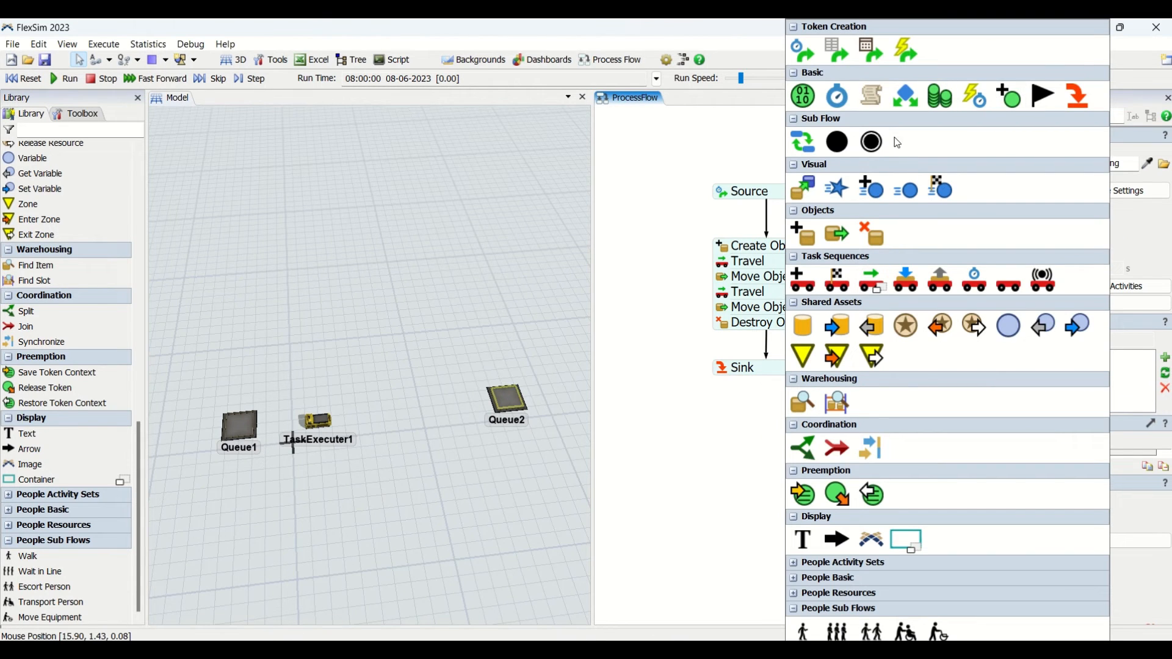
click(838, 357)
double_click(786, 484)
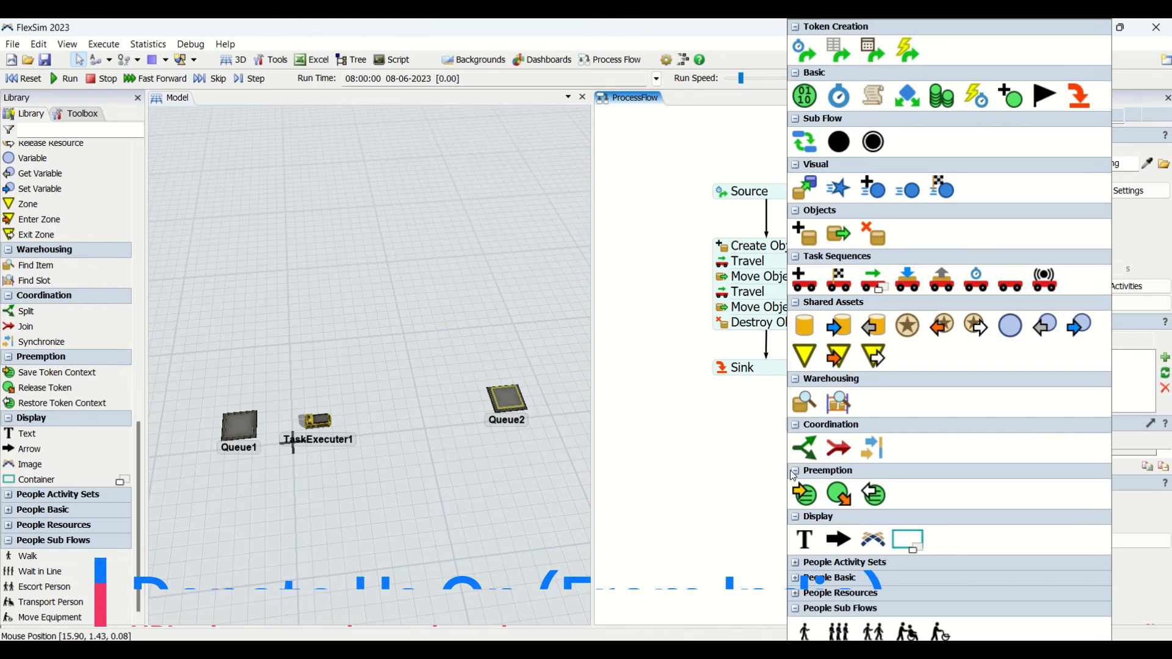
click(804, 356)
double_click(750, 496)
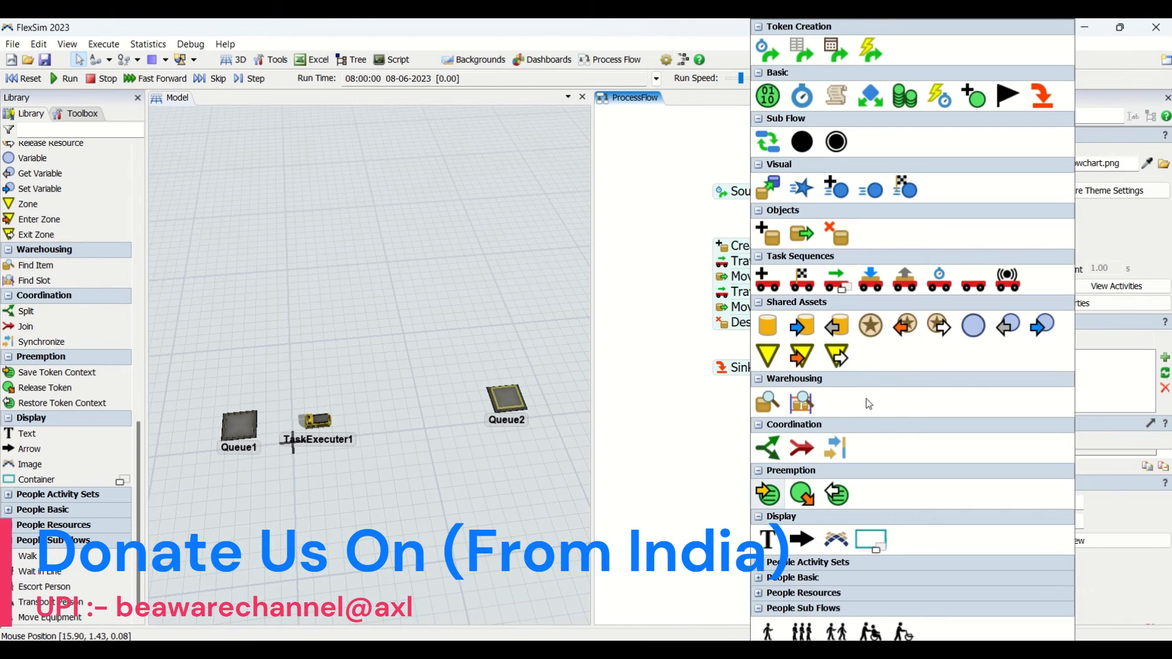
click(843, 354)
drag(861, 485, 910, 259)
click(954, 176)
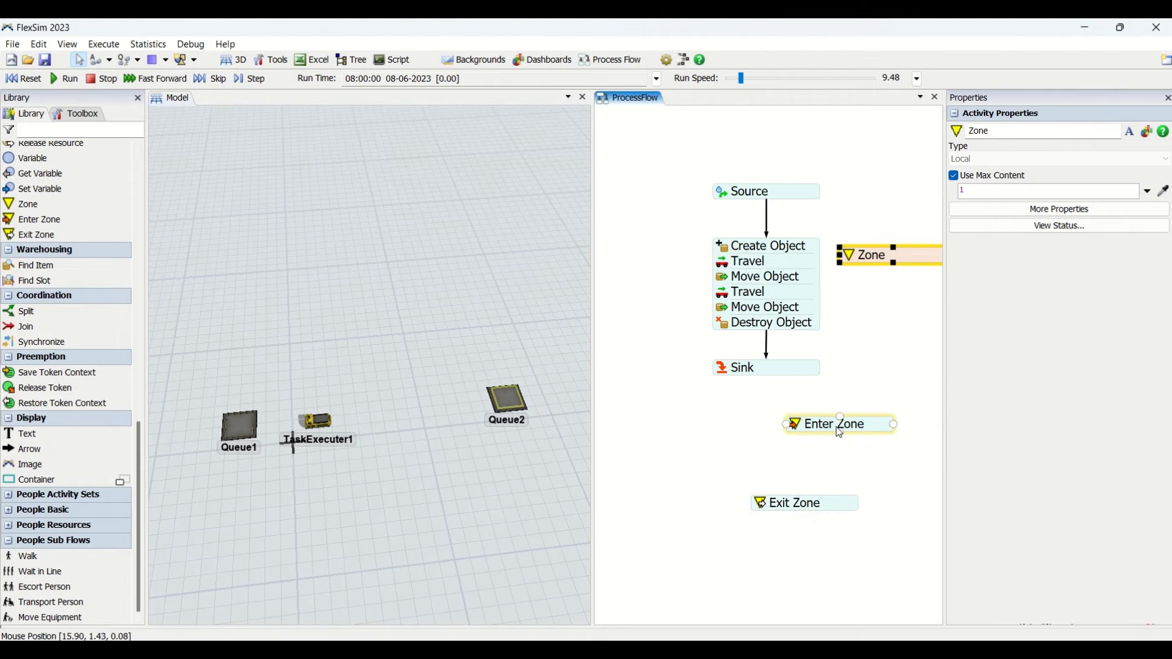
Insert Enter Zone beneath Create Object and Exit Zone beneath Destroy Object, linking both to the Zone.
drag(836, 423, 867, 259)
click(759, 263)
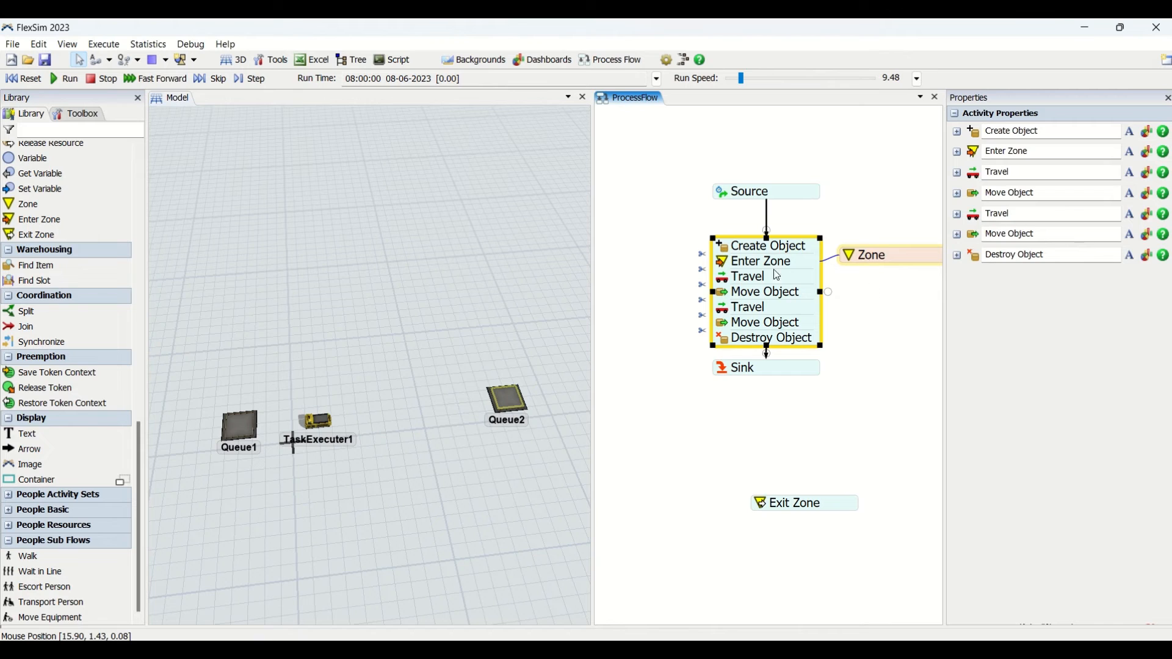
drag(794, 504, 786, 405)
click(772, 358)
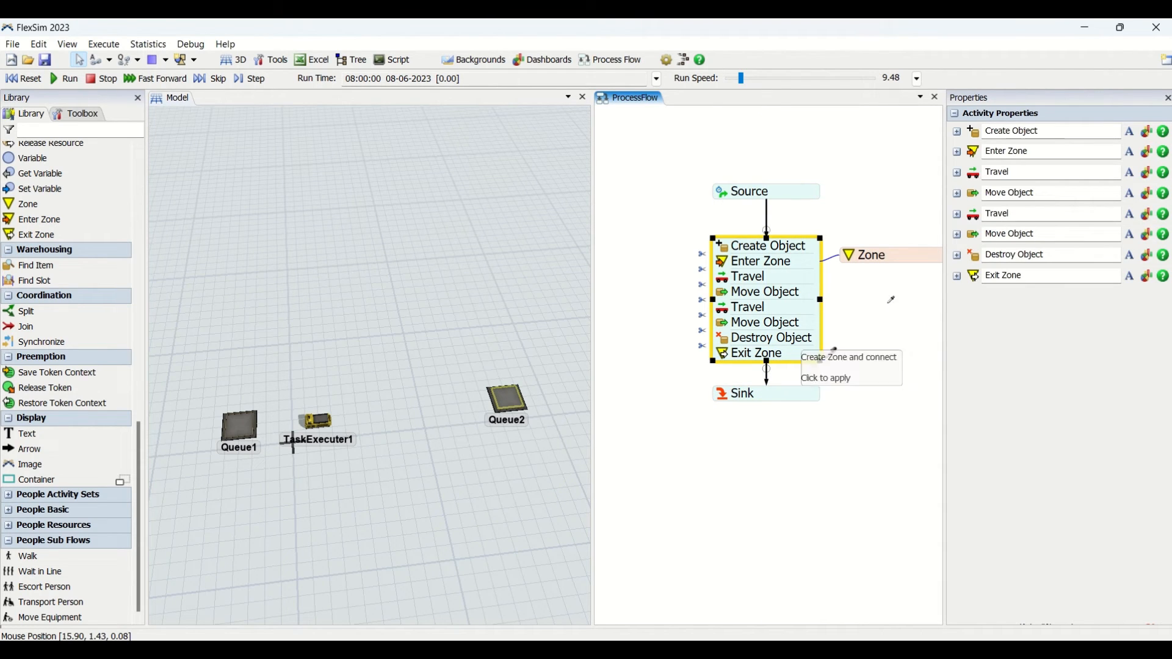
click(895, 259)
click(895, 259)
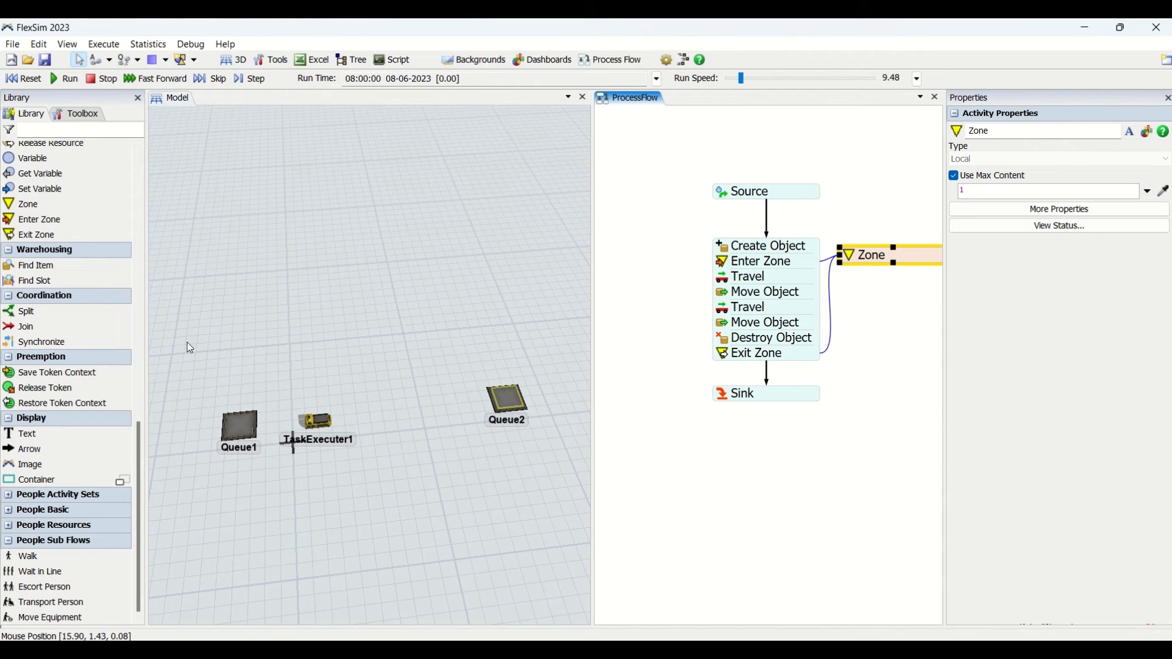
scroll(71, 344, up, 6)
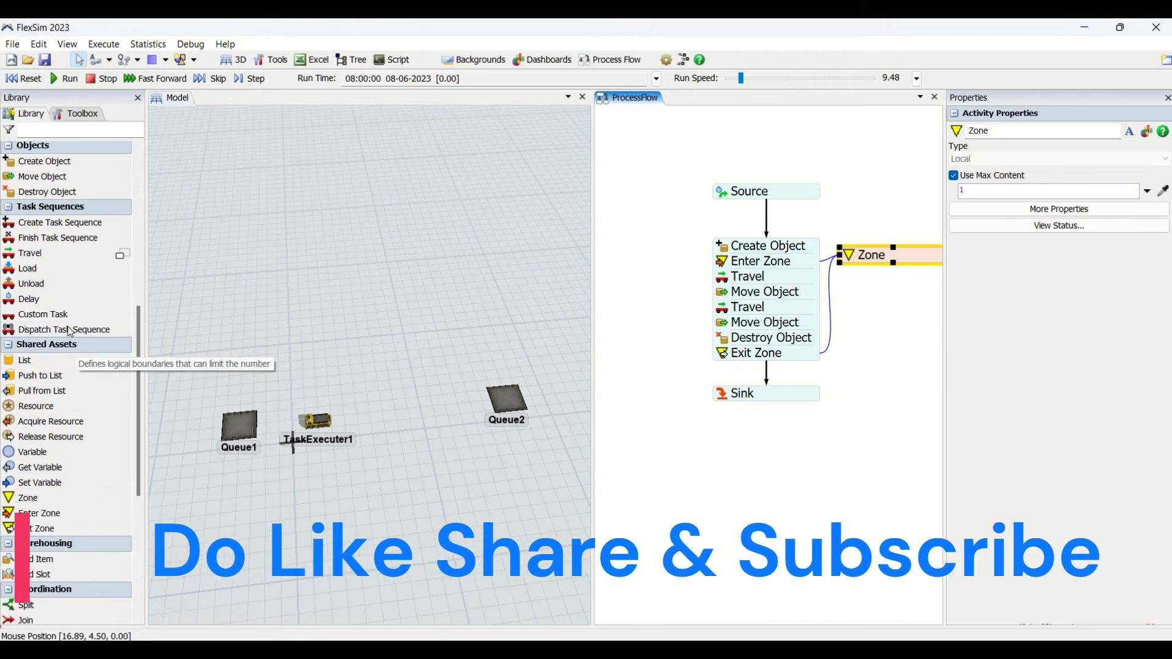
scroll(71, 333, up, 1)
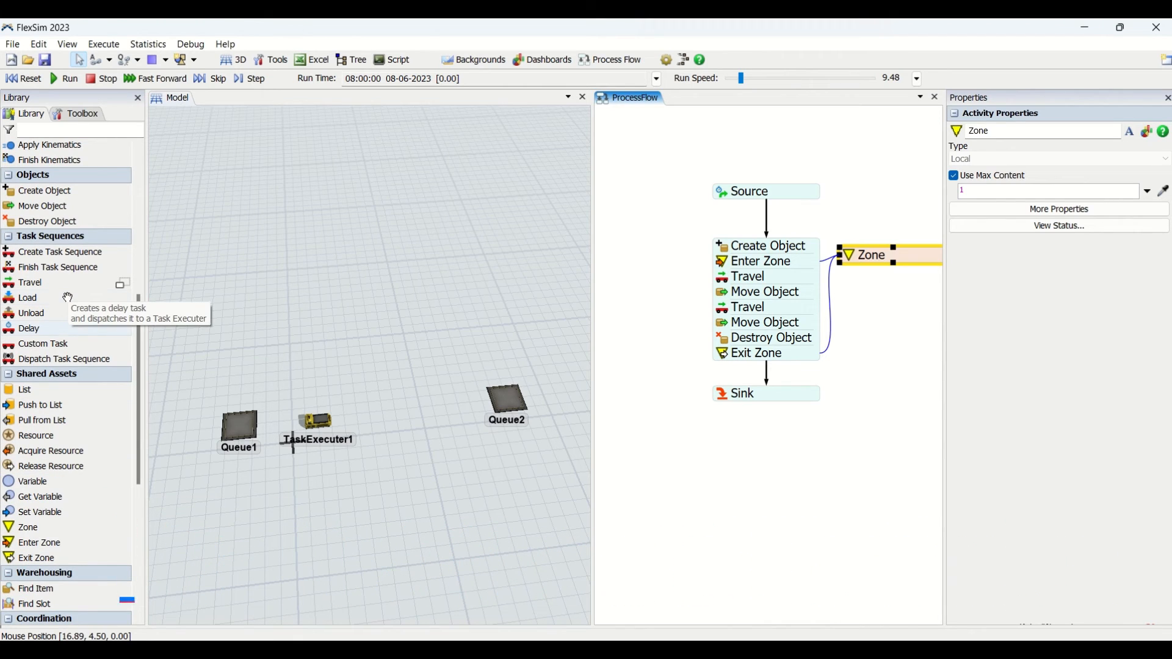
click(902, 394)
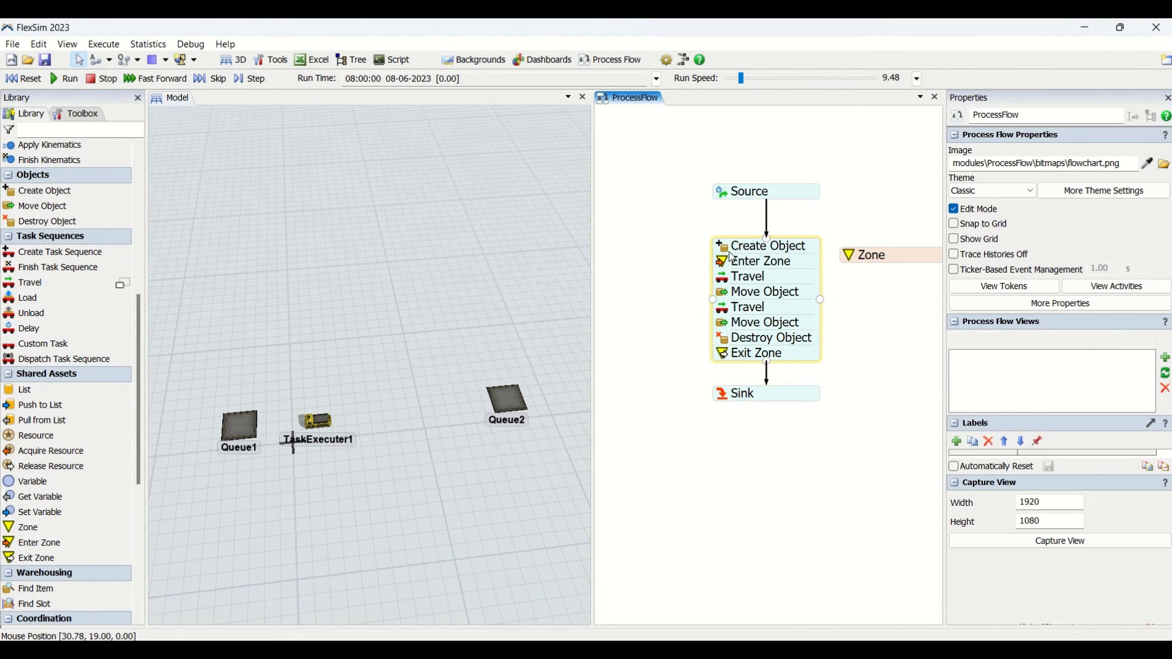
Check how Enter Zone and the Zone are linked, and inspect the Source activity's arrival settings.
click(721, 260)
click(872, 257)
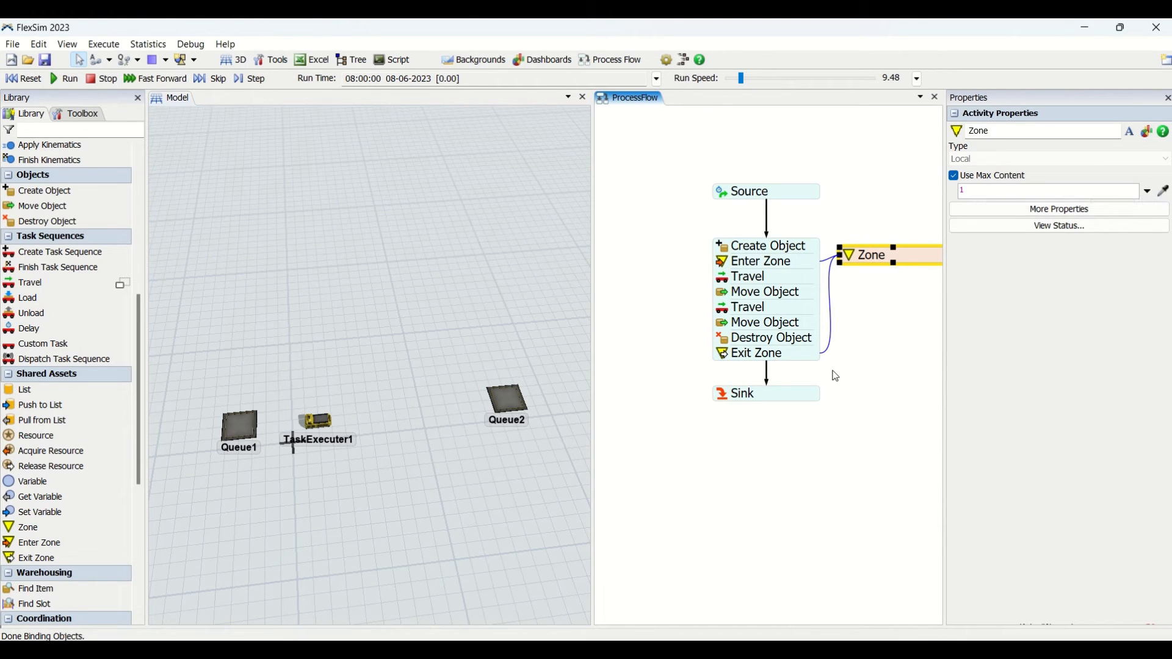
click(752, 193)
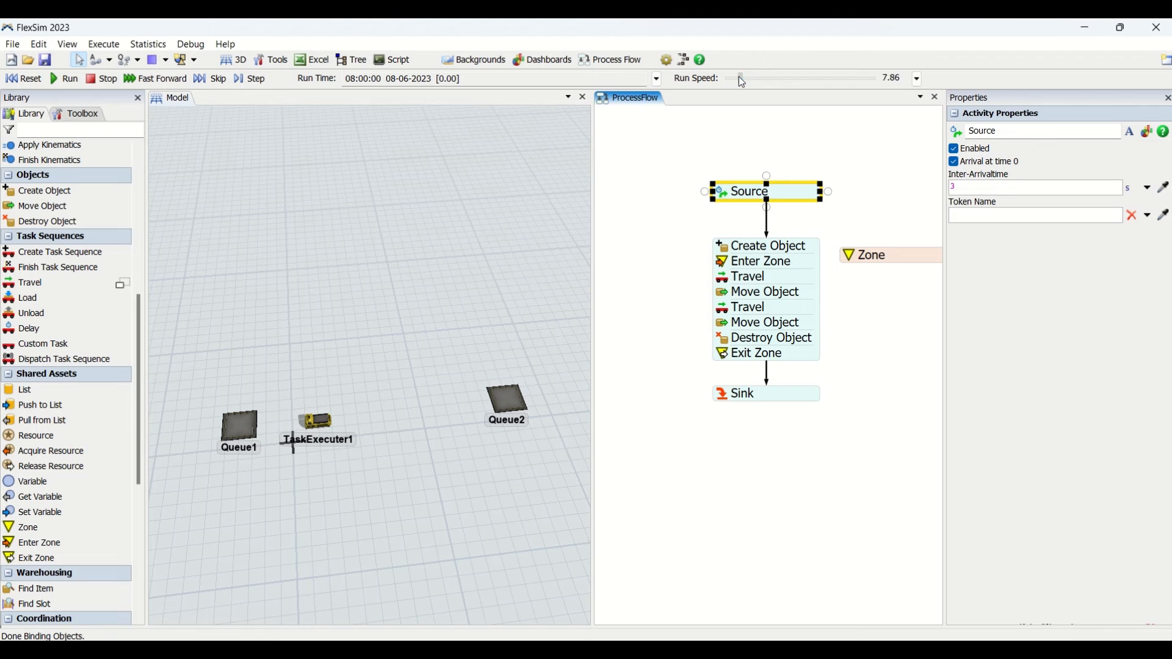
Set the run speed to 4.25 and run the simulation, watching TaskExecuter1 move between Queue1 and Queue2.
drag(743, 82, 739, 80)
click(66, 80)
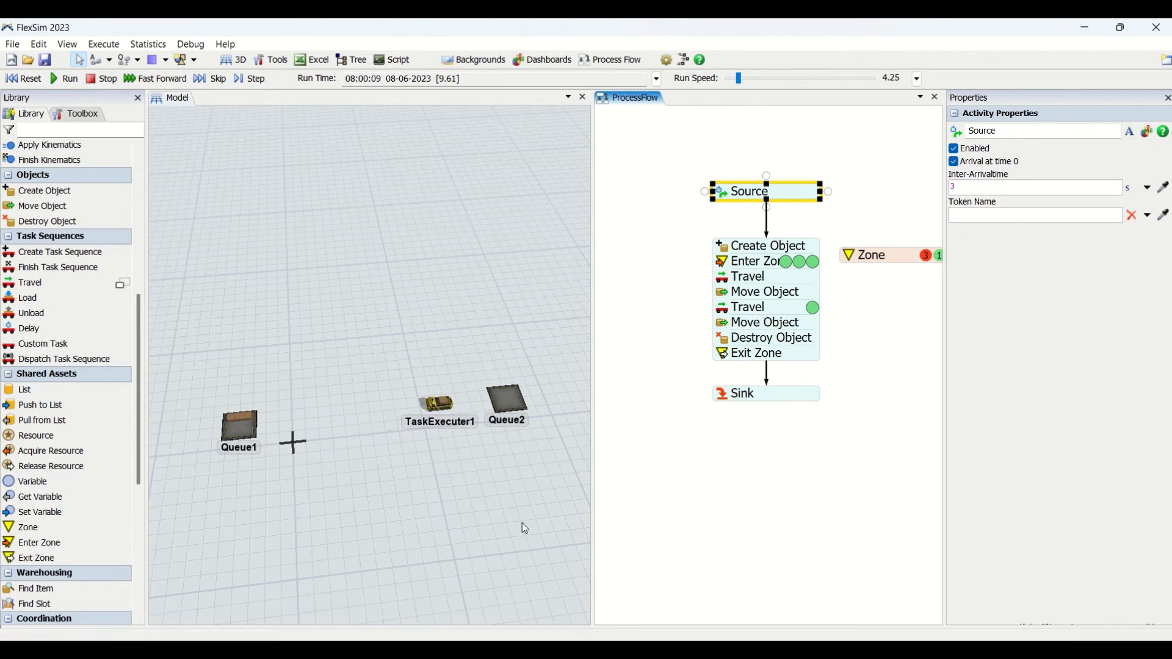
drag(435, 543, 446, 535)
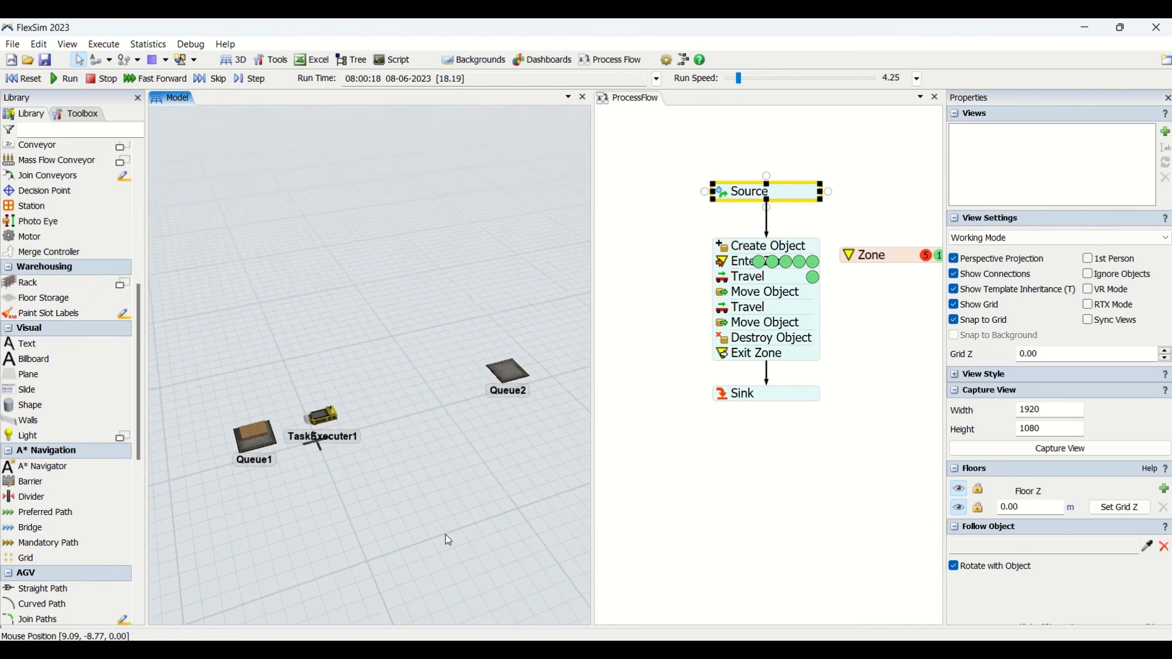
scroll(397, 460, up, 3)
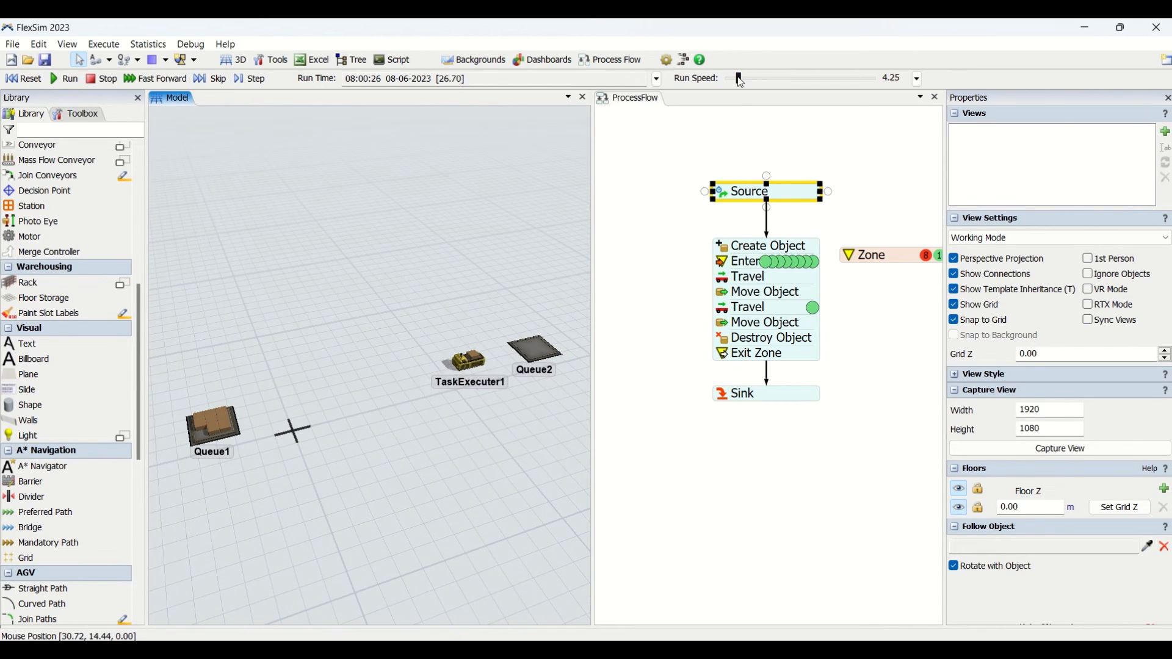
Slow the run speed to 1.55 and watch TaskExecuter1 travel between Queue1 and Queue2.
drag(740, 79, 736, 78)
scroll(381, 487, up, 1)
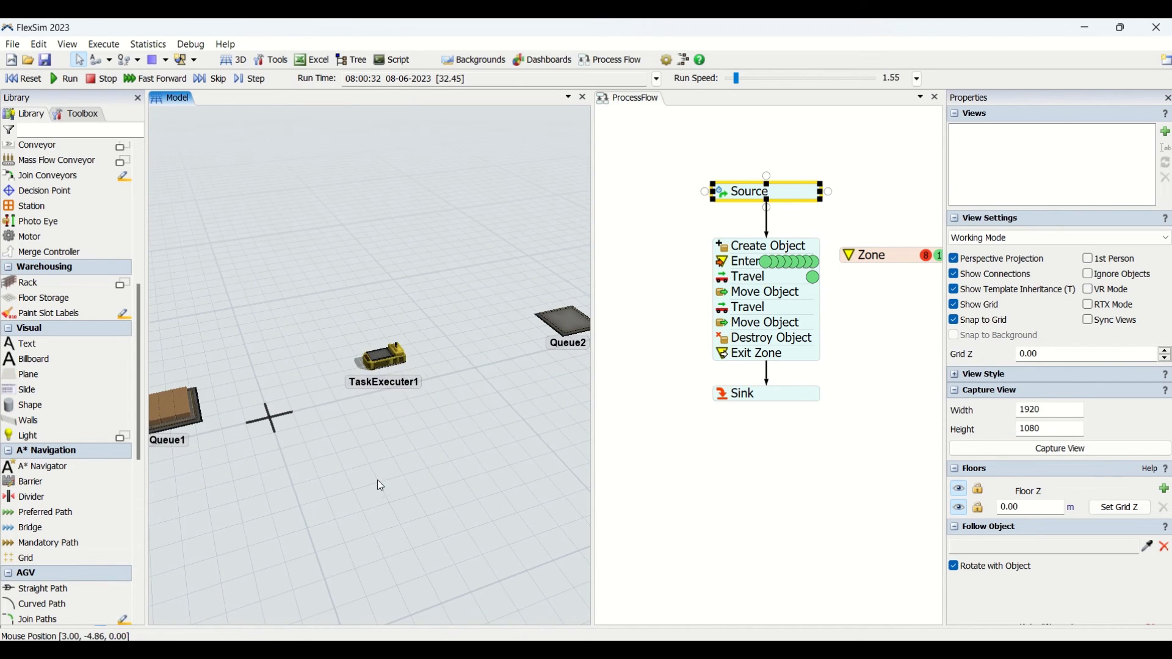
scroll(391, 525, up, 2)
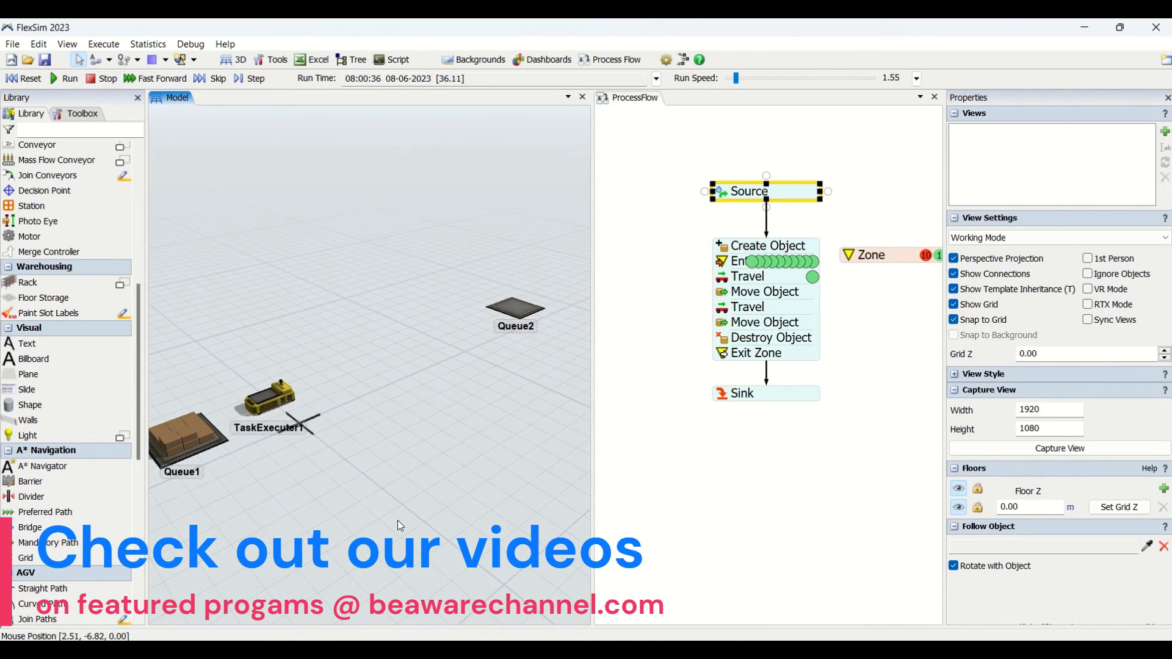
drag(400, 526, 430, 505)
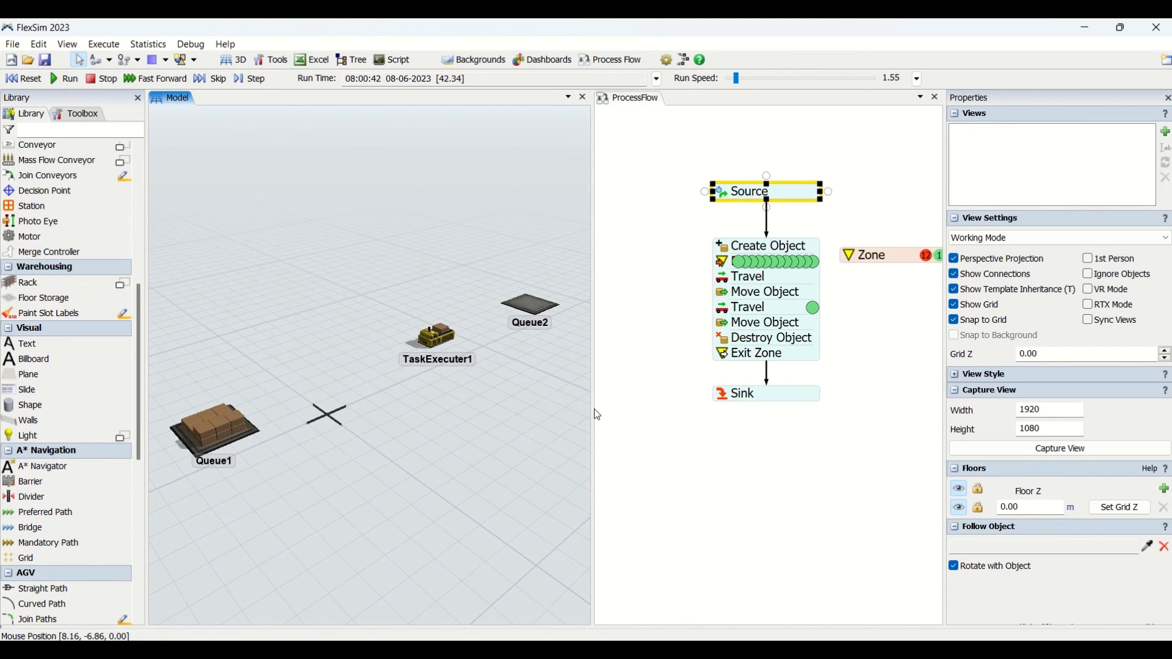
Widen the 3D model view beside the process flow, keep the whole flow with its Zone in view, and deselect the Source activity.
drag(594, 409, 668, 408)
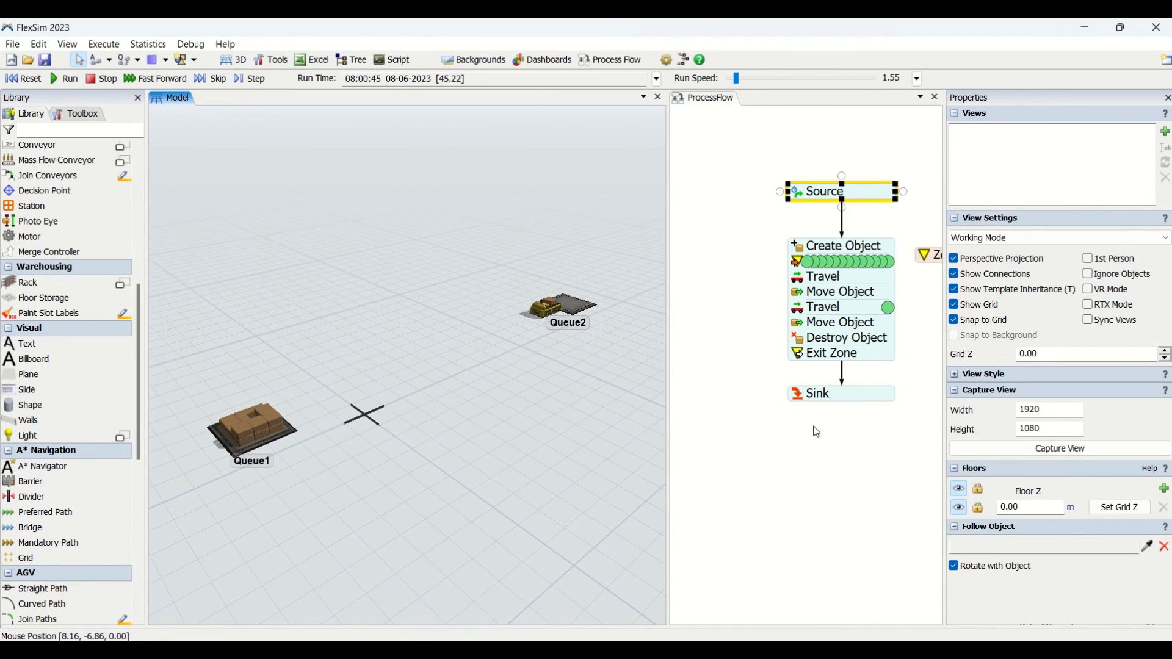
click(794, 450)
drag(794, 450, 742, 442)
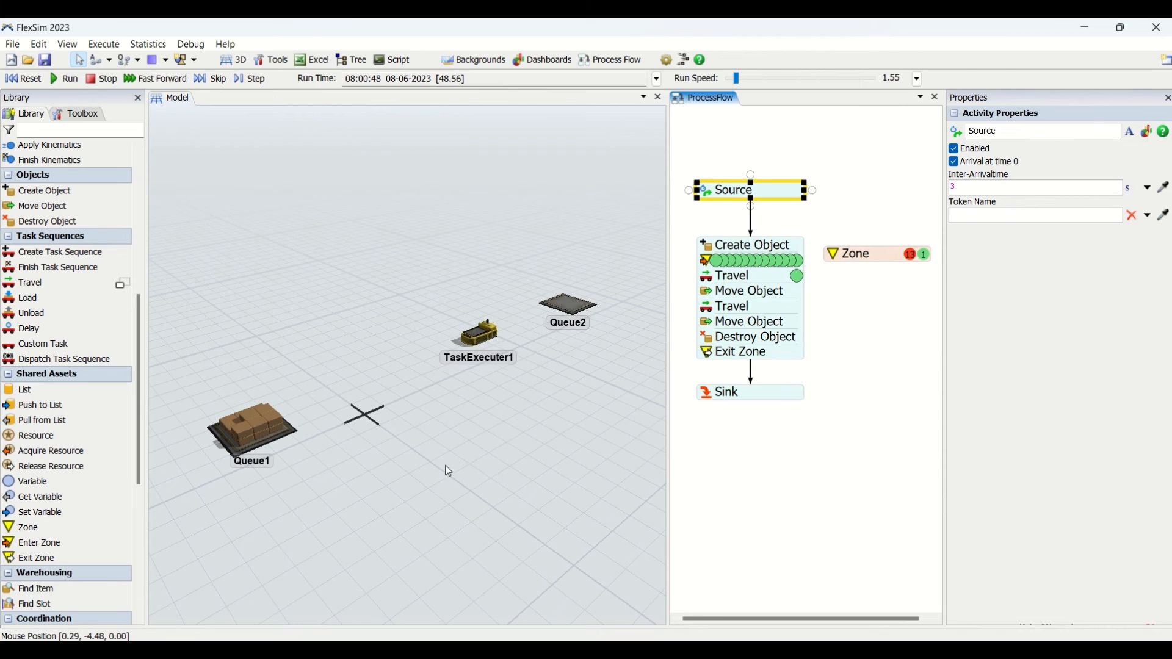
click(472, 485)
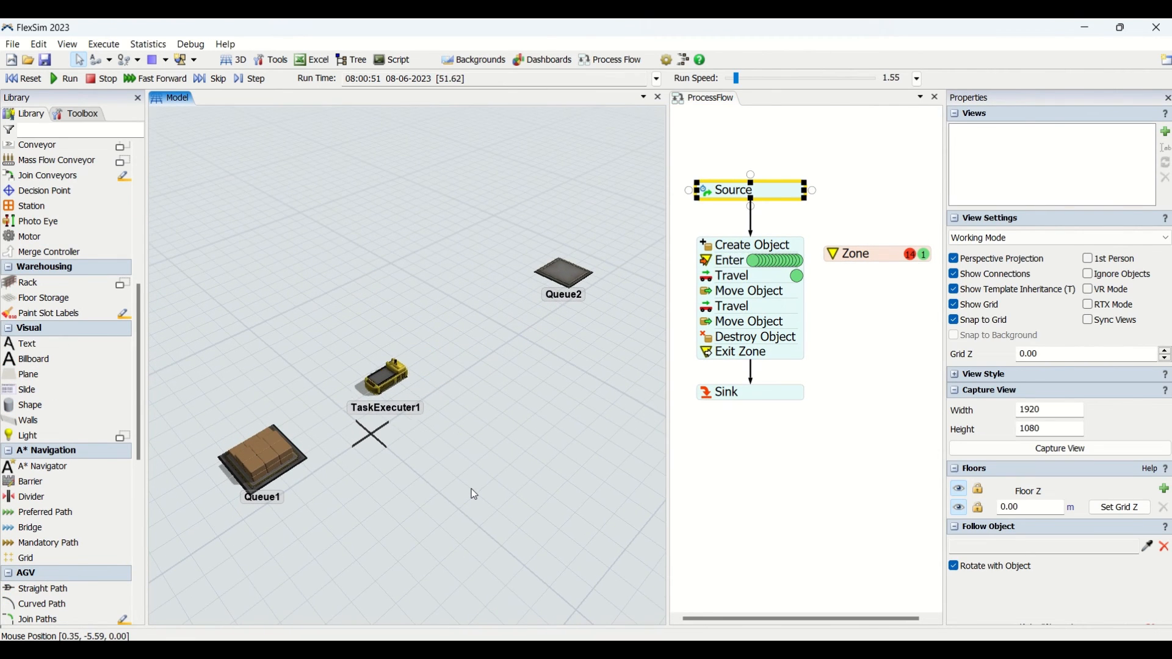
click(793, 493)
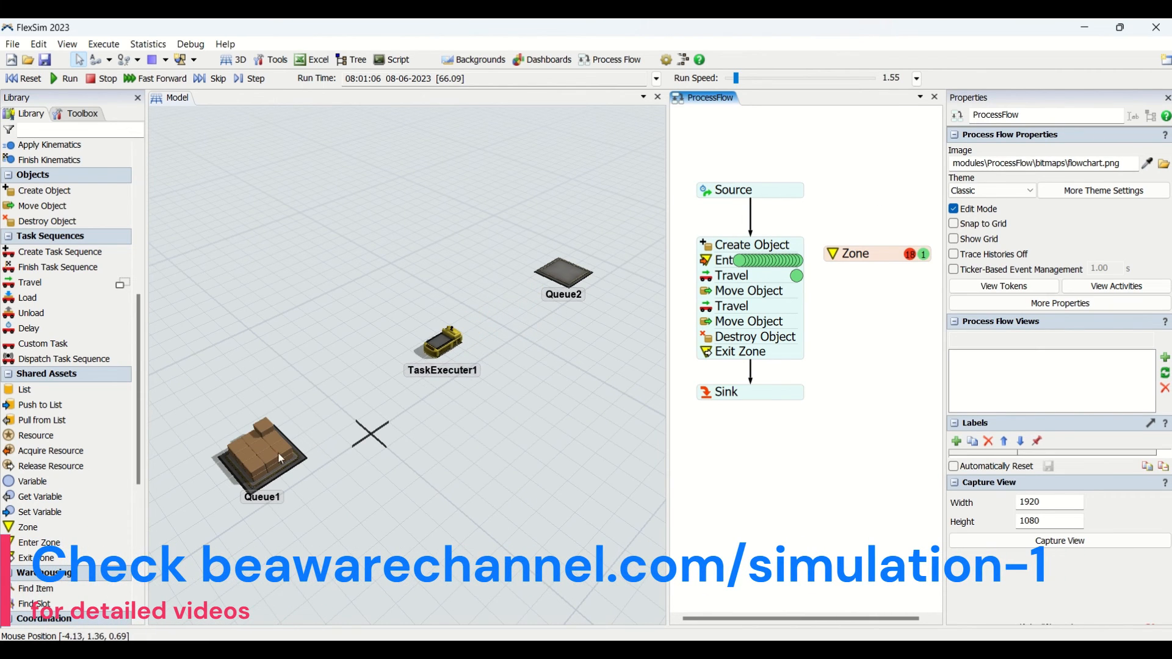
Examine the running simulation, comparing the boxes in Queue1 and TaskExecuter1's trips with the tokens at Enter Zone and the Zone.
double_click(408, 492)
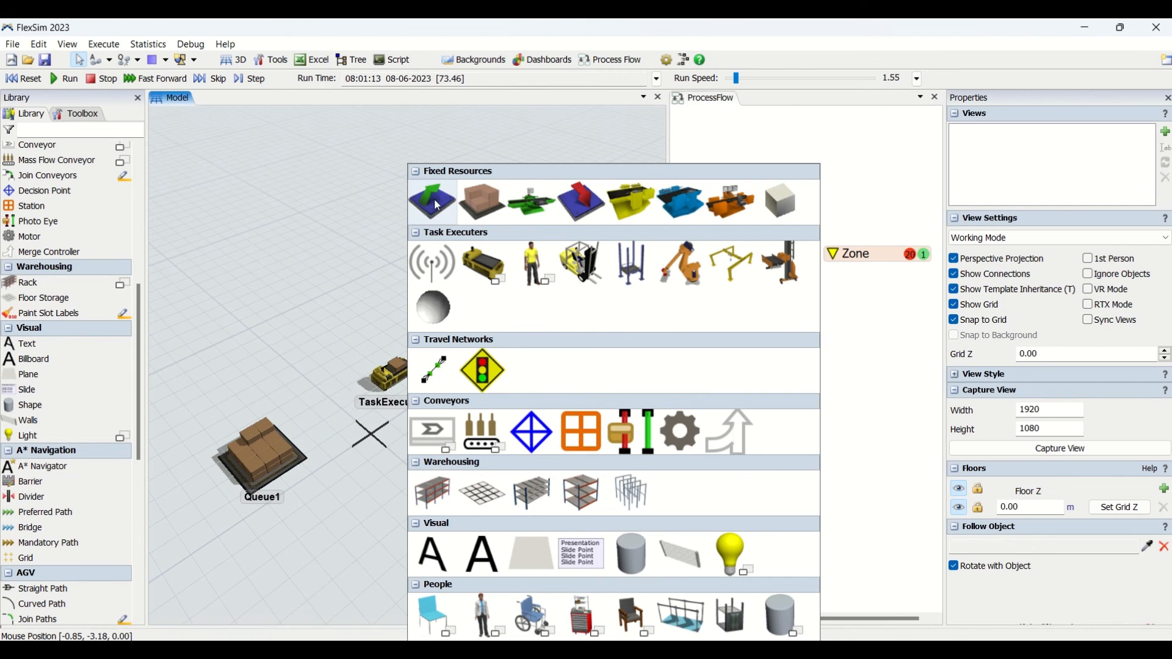
click(354, 528)
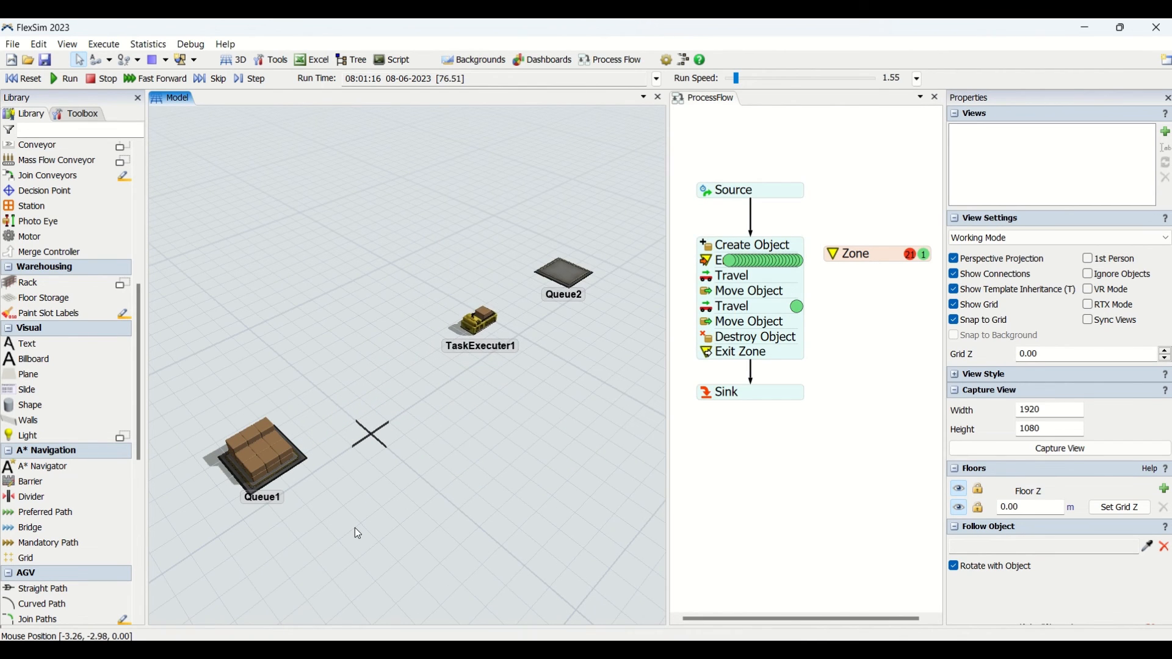
click(766, 446)
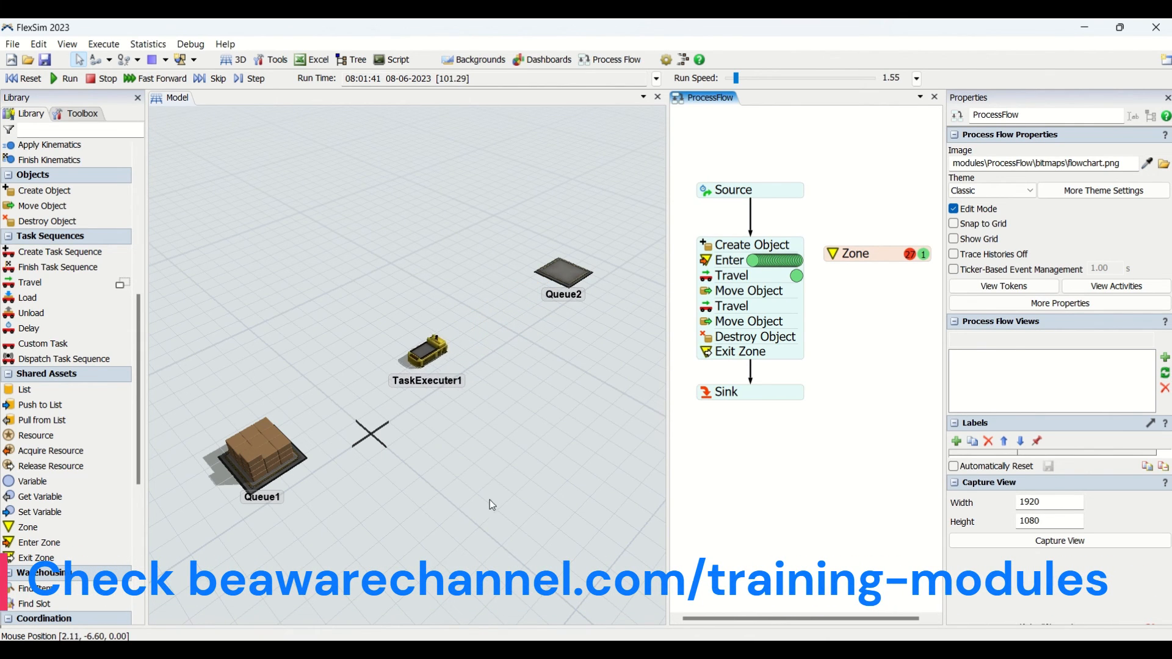
scroll(494, 507, up, 2)
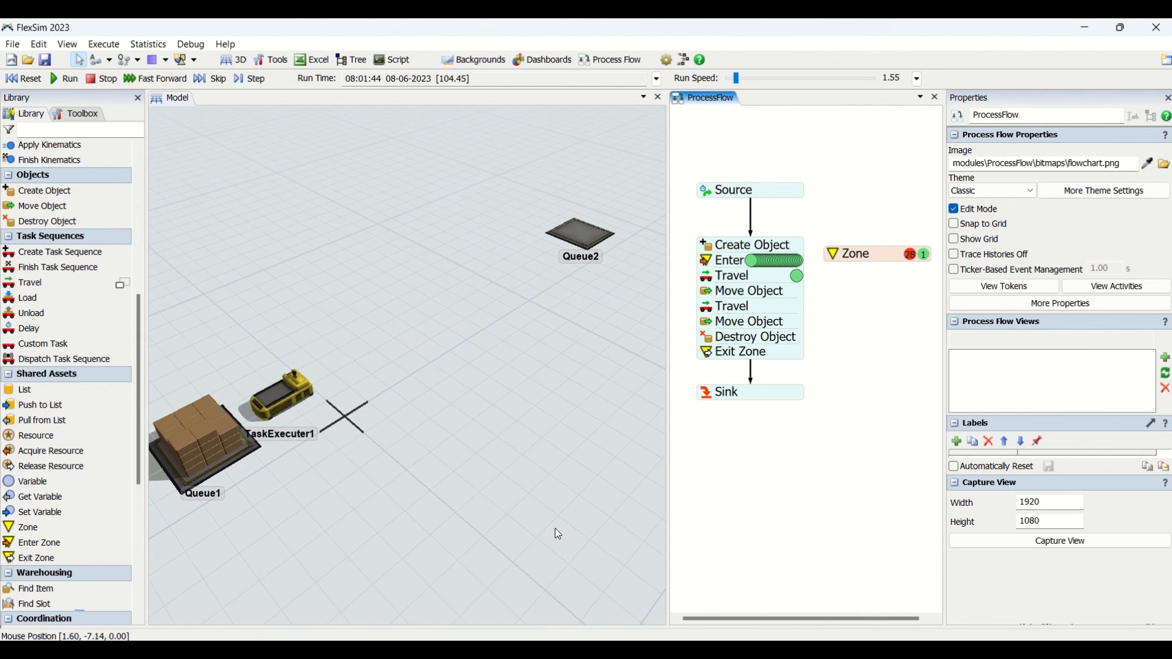
click(559, 533)
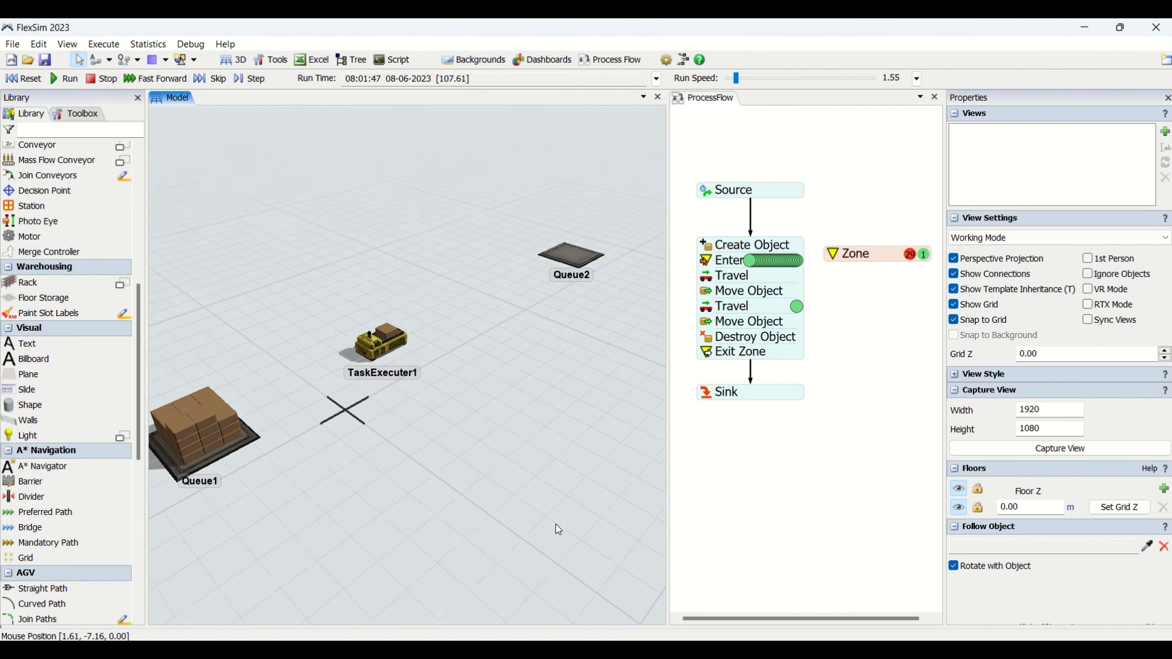
scroll(557, 525, down, 2)
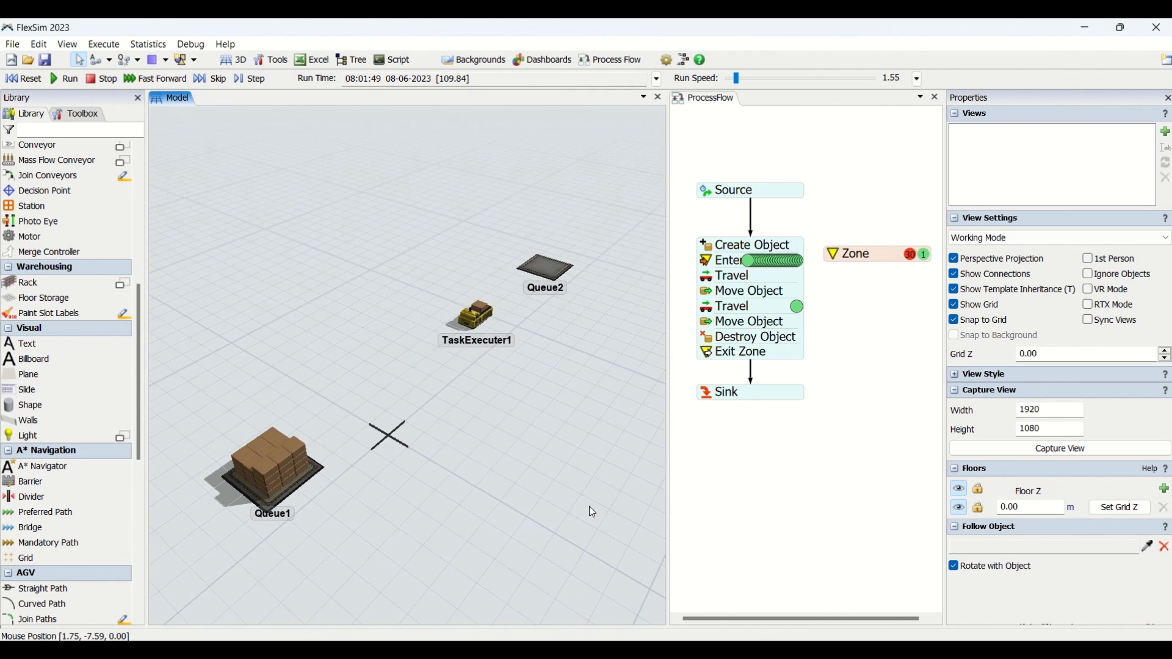
click(820, 490)
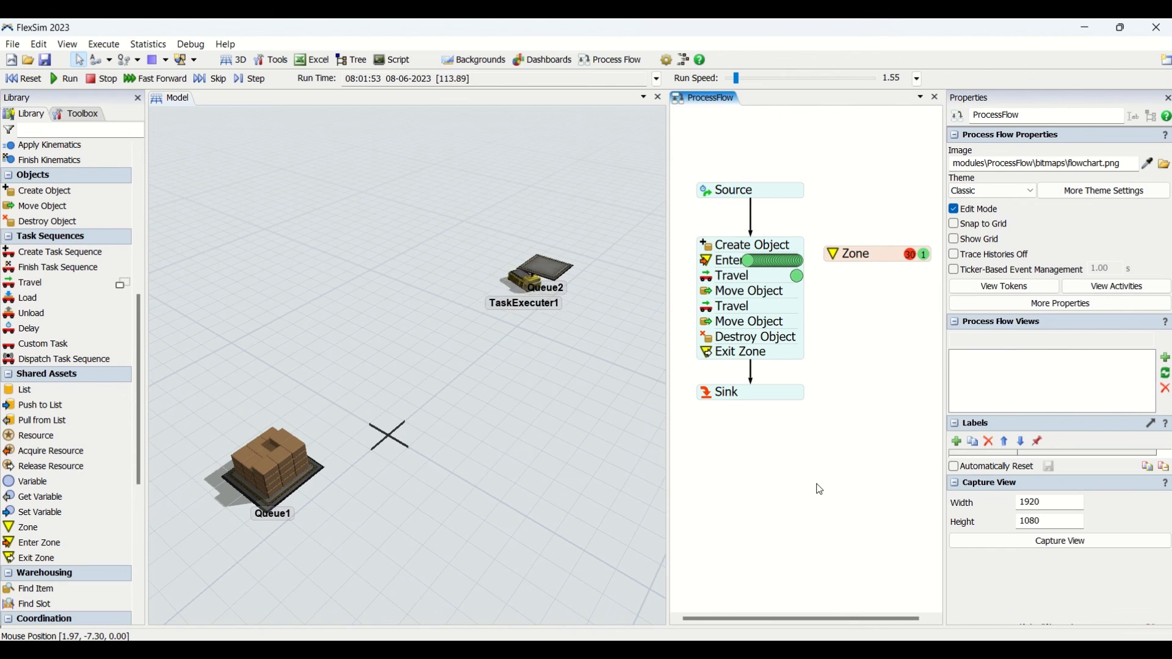